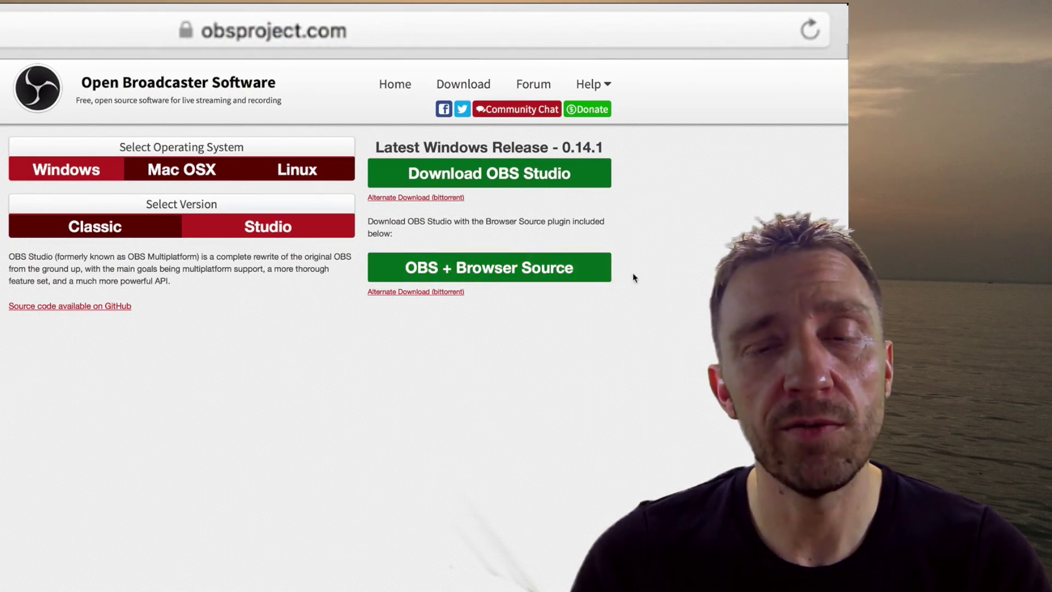
Select the Mac OSX version of OBS Studio and download the release
click(204, 178)
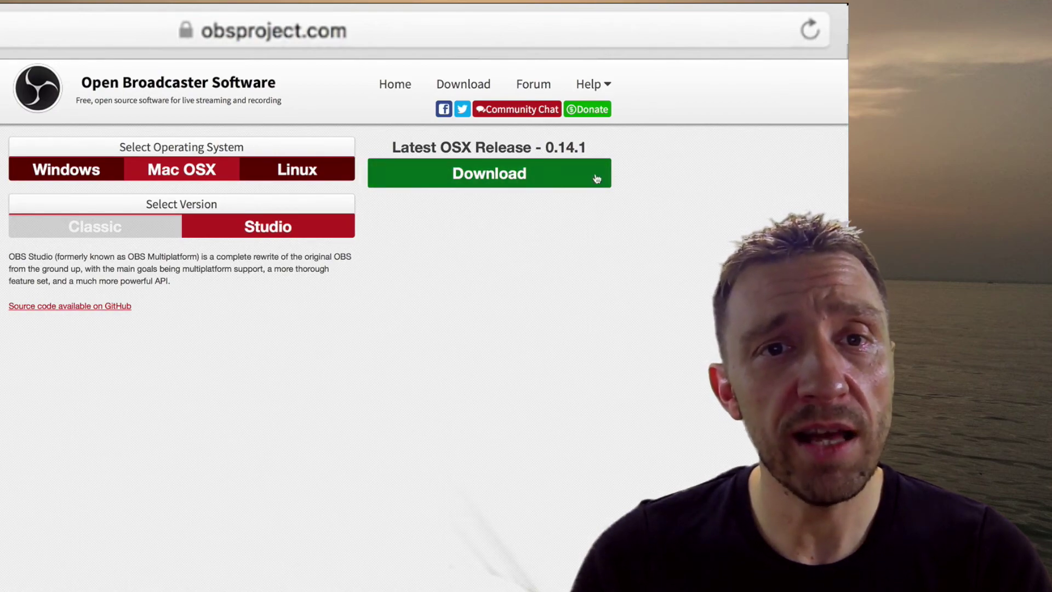
click(579, 182)
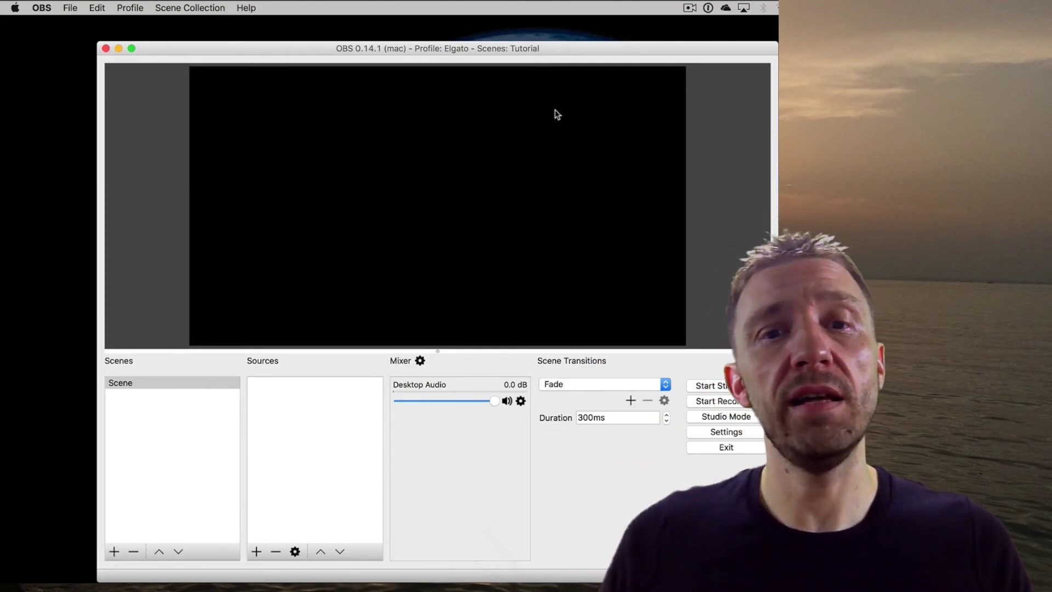
click(130, 10)
mouse_move(170, 10)
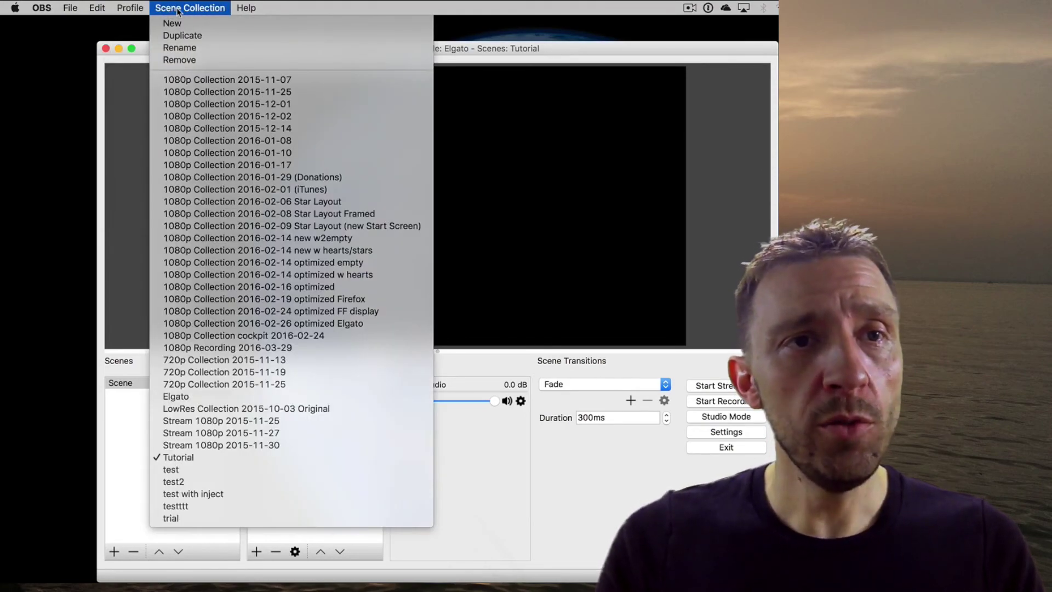
mouse_move(137, 9)
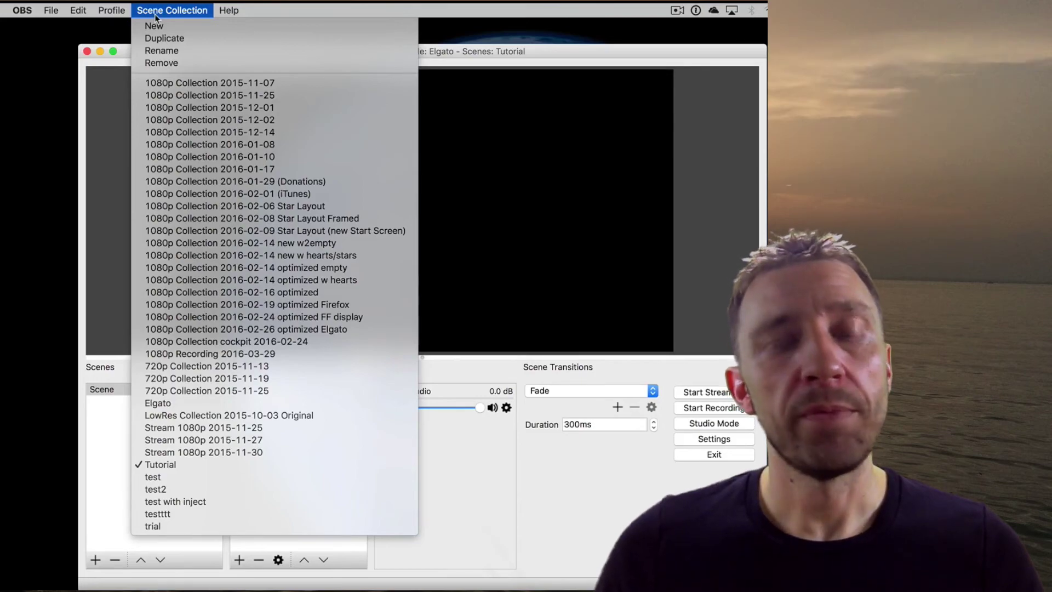
click(156, 16)
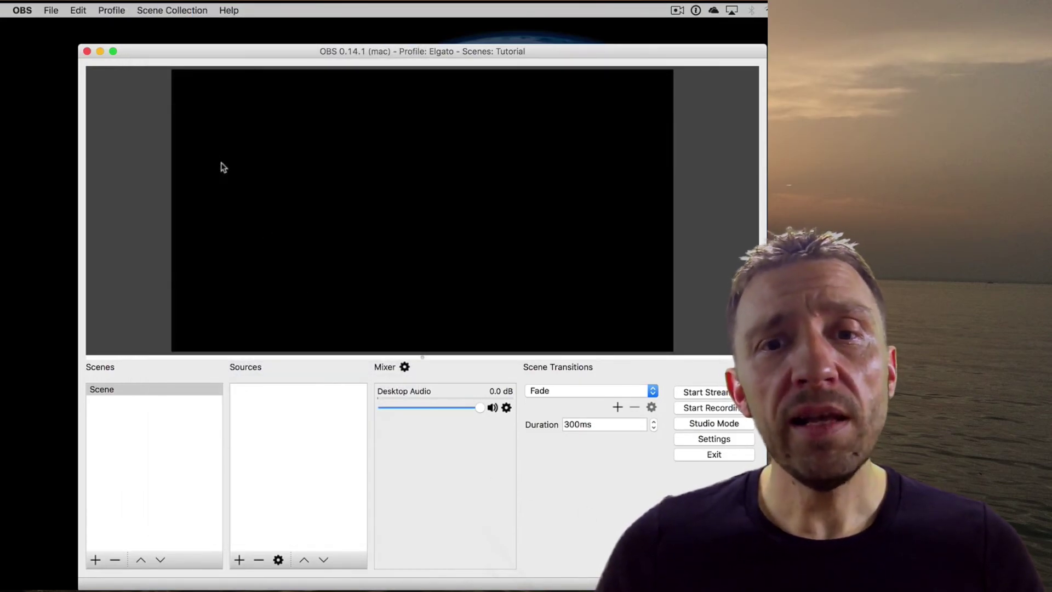
Create a new profile named Tutorial
click(111, 10)
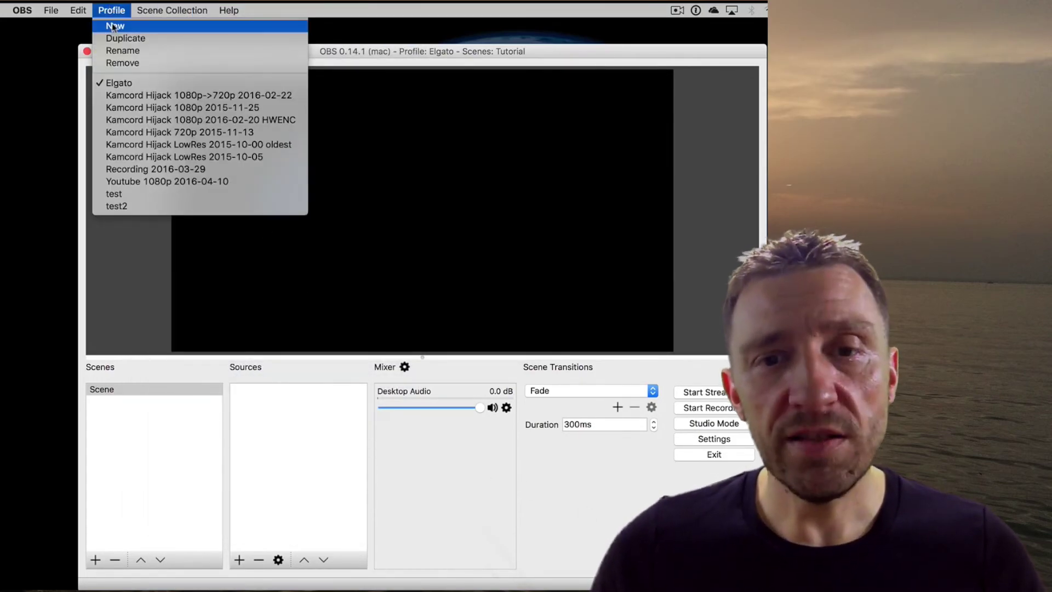
click(112, 25)
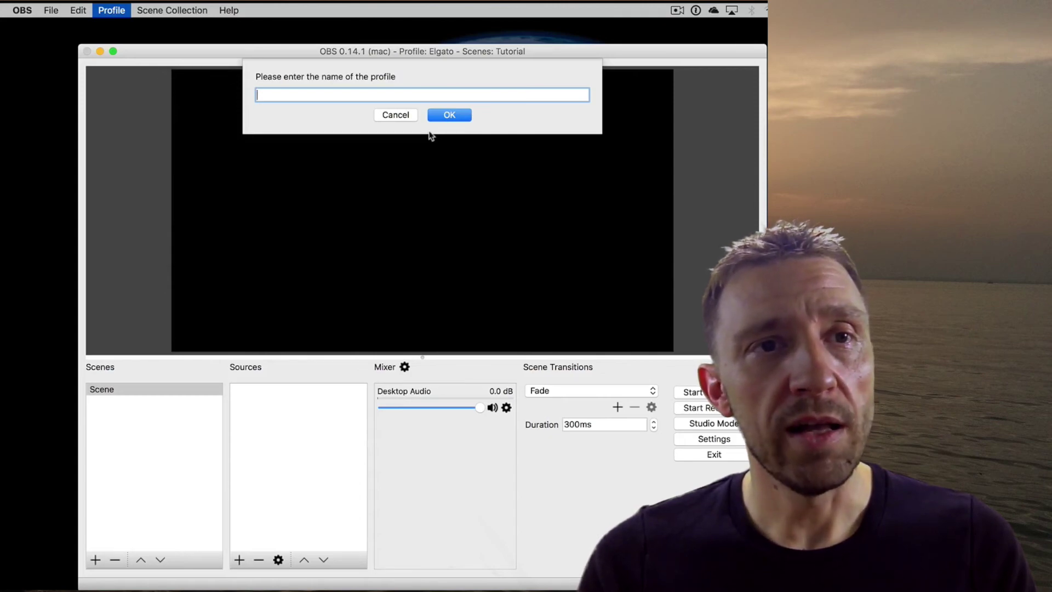
text(Tutorial)
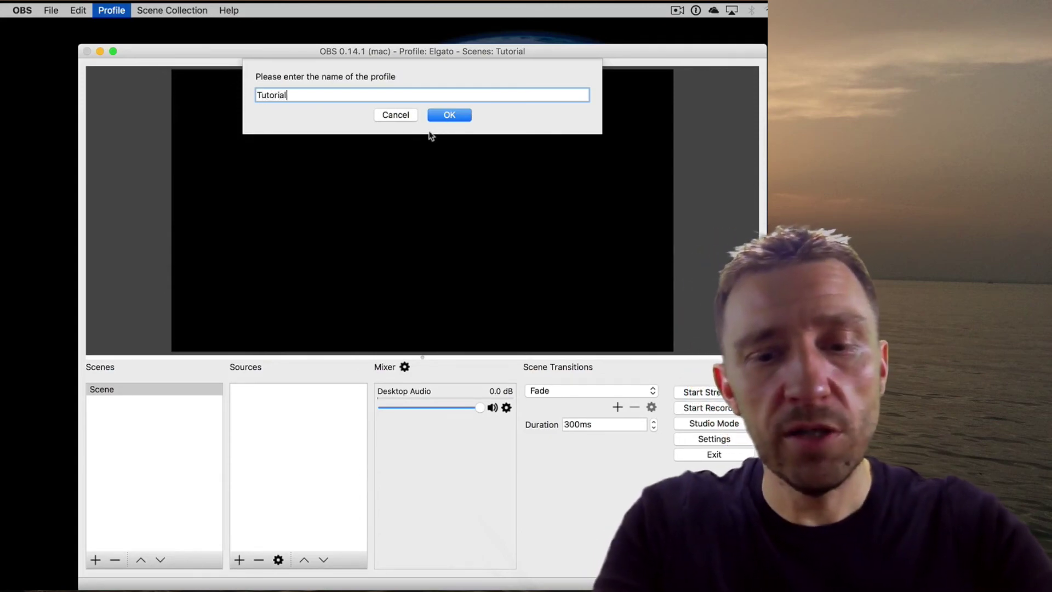
key(Return)
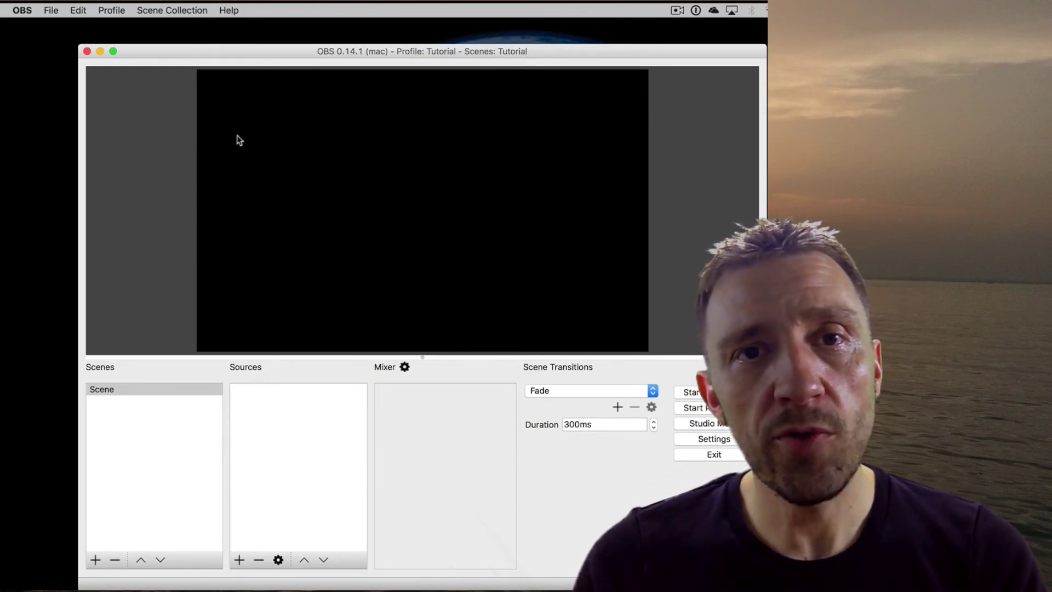
Create a new scene collection named Tutorial2
click(183, 11)
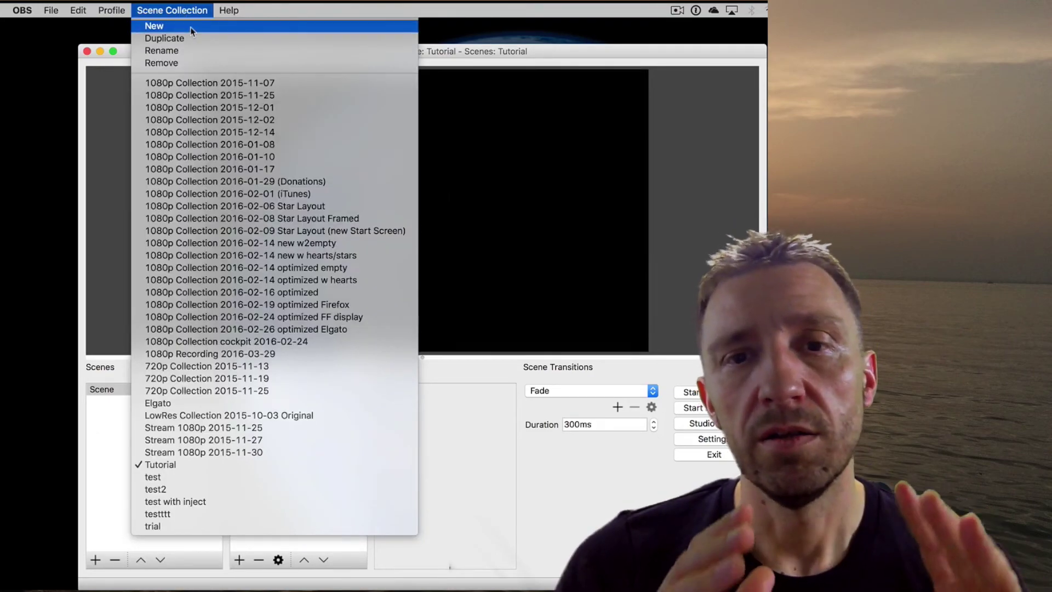
click(191, 27)
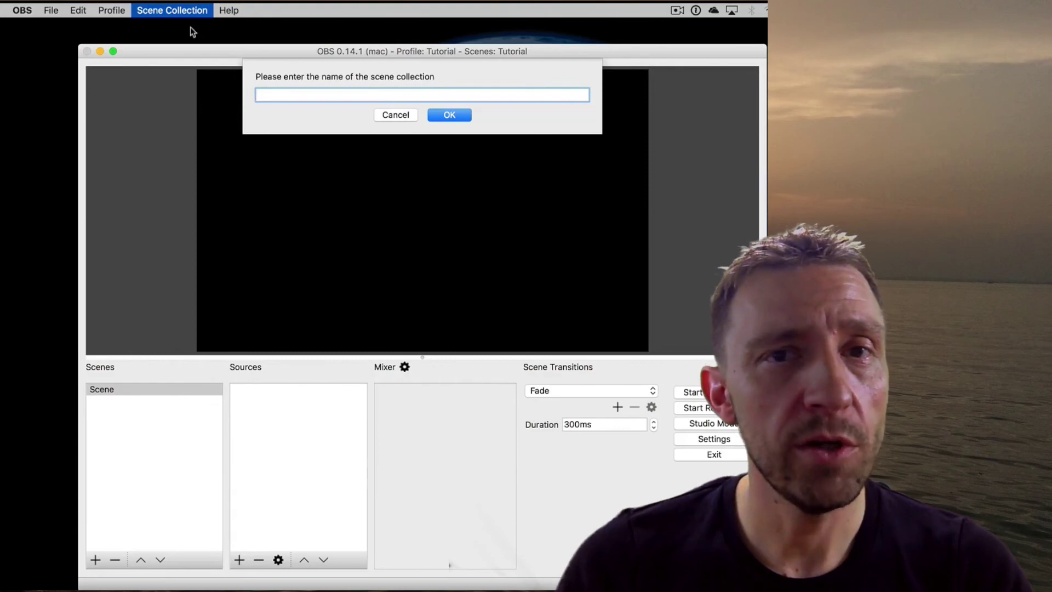
text(Tut)
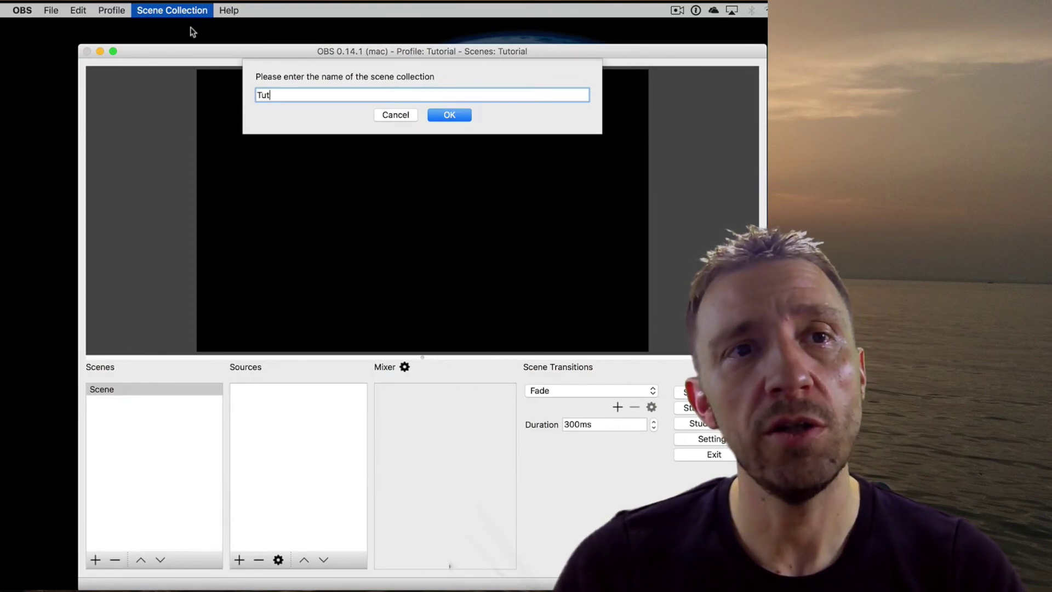
text(orial2)
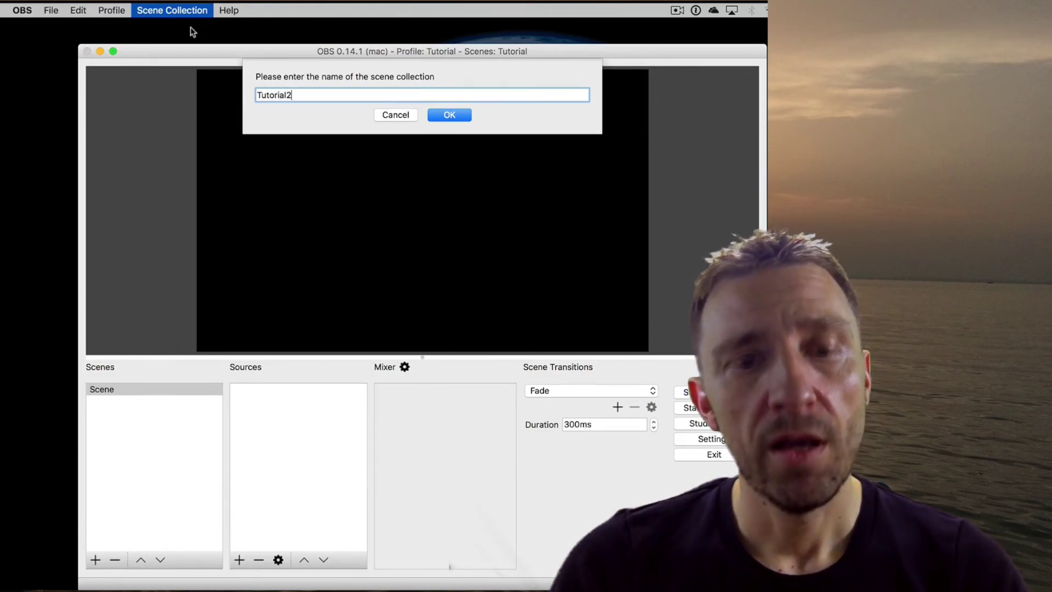
click(439, 116)
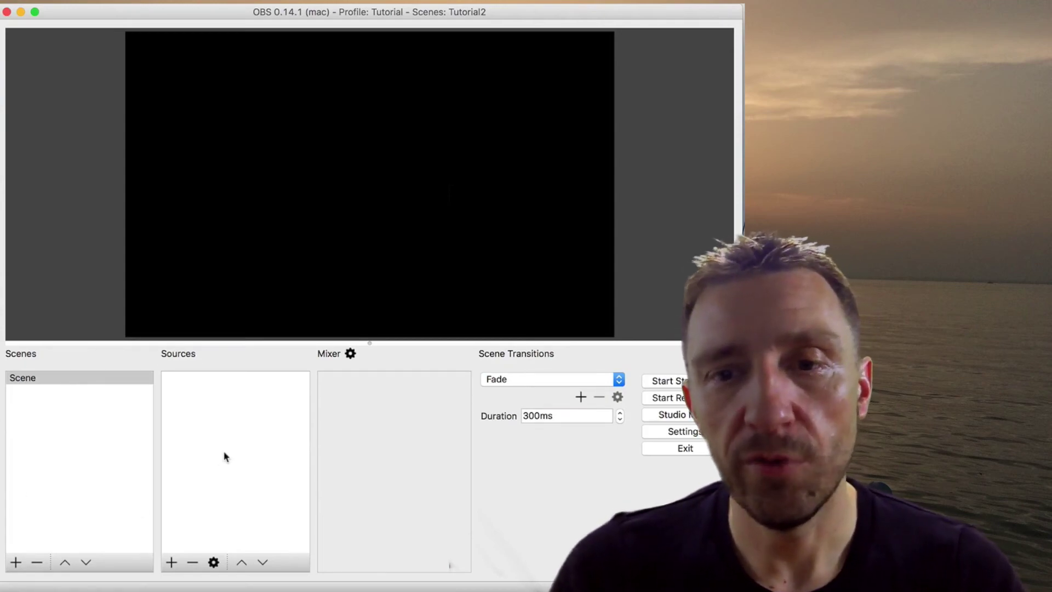
Set the stream type to Custom Streaming Server in the stream settings
click(704, 431)
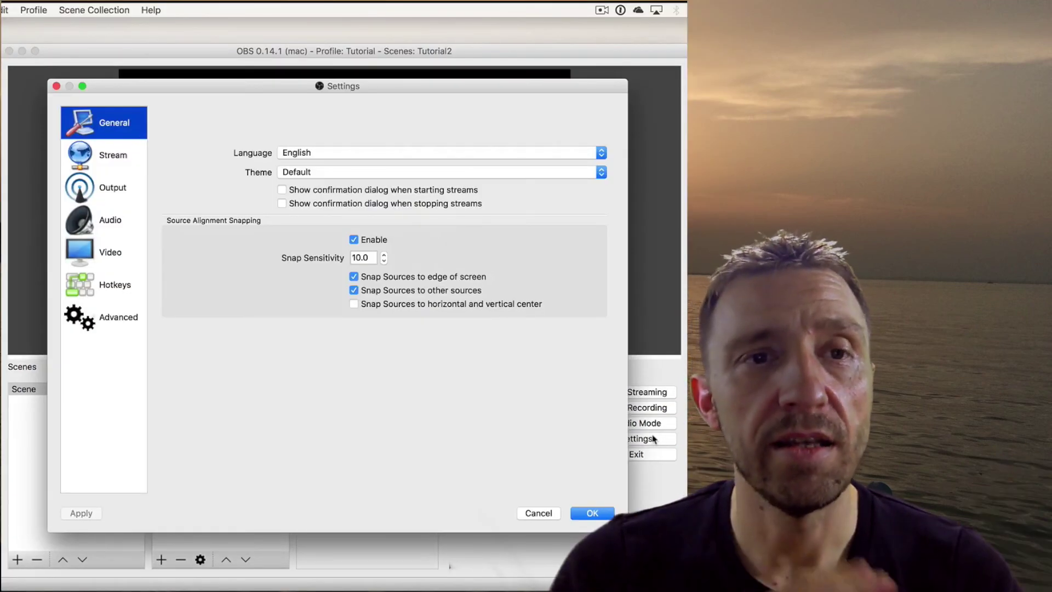
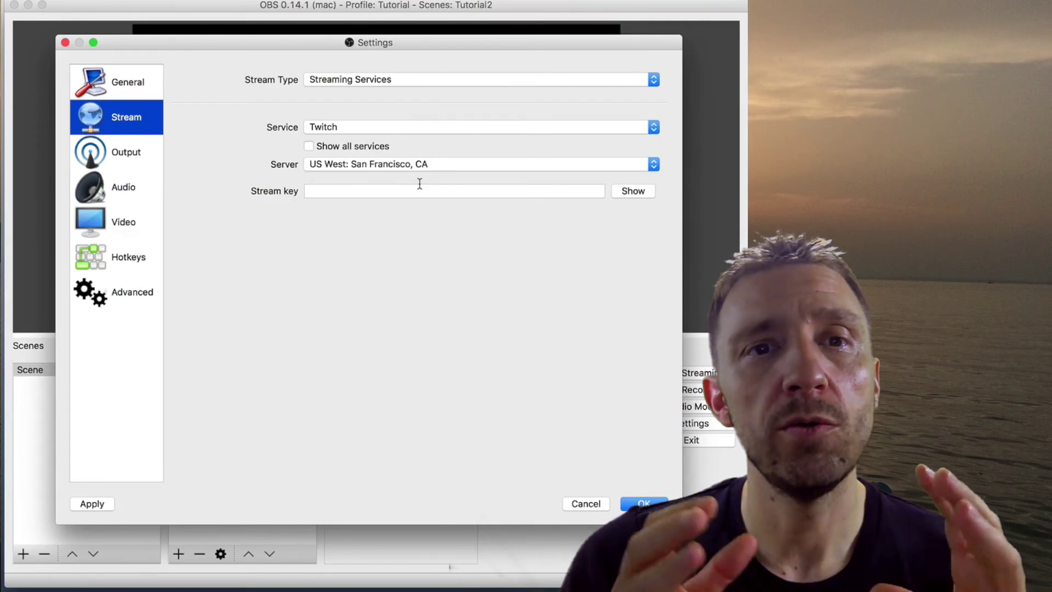
click(526, 127)
click(543, 99)
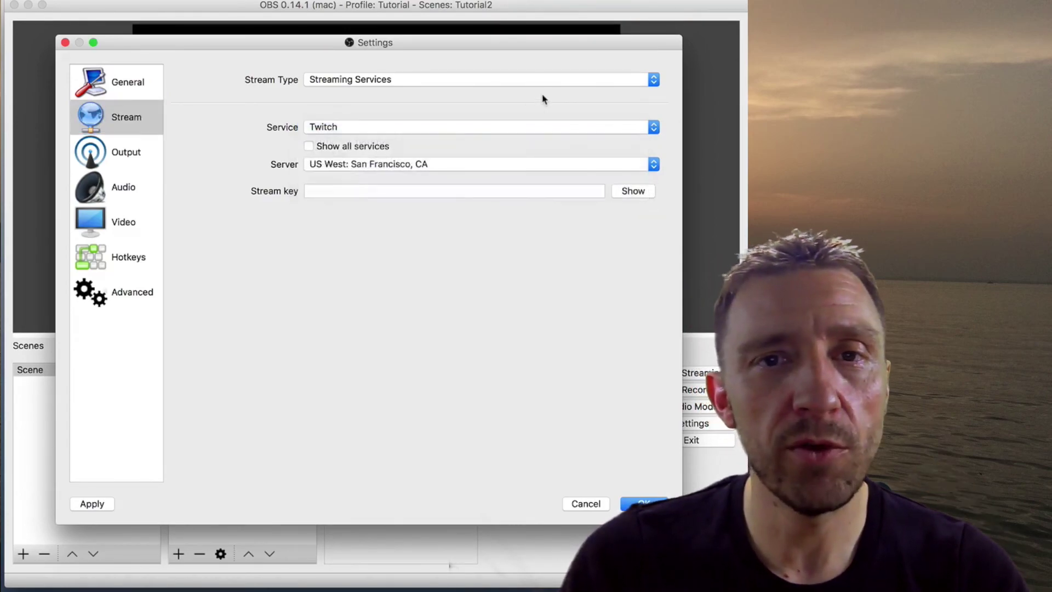
click(532, 77)
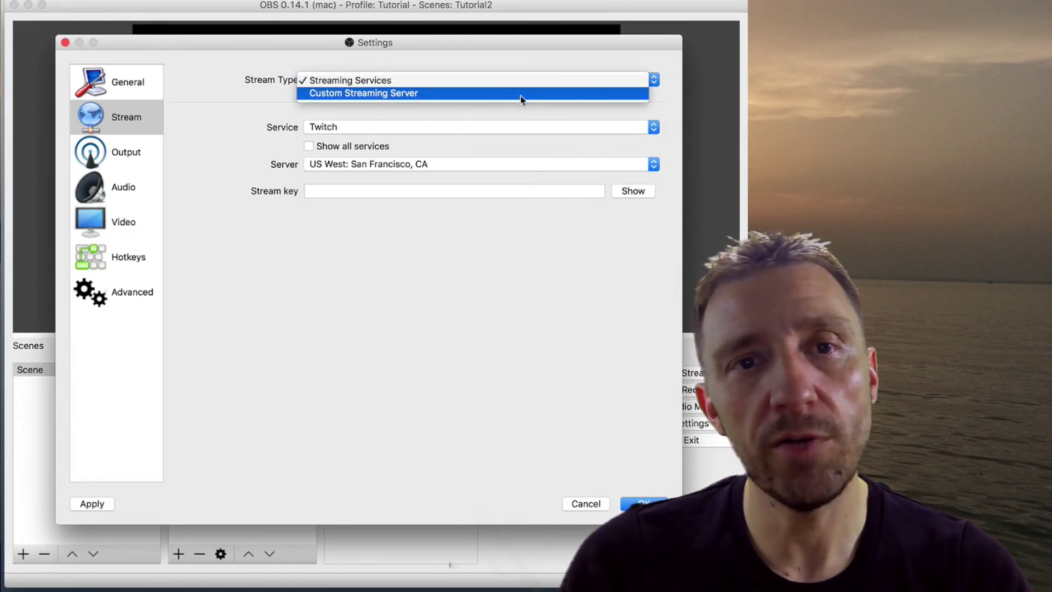
click(521, 94)
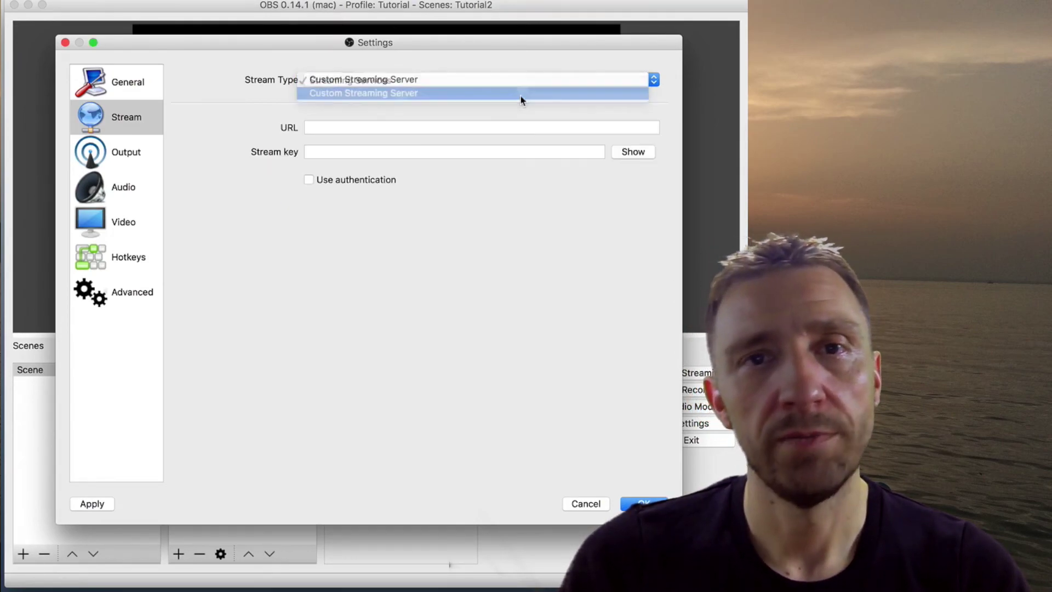
Copy the stream URL from Kamcord's live setup page and enter rtmp://stream.kamcord.com/live/ as the custom server's URL
click(445, 128)
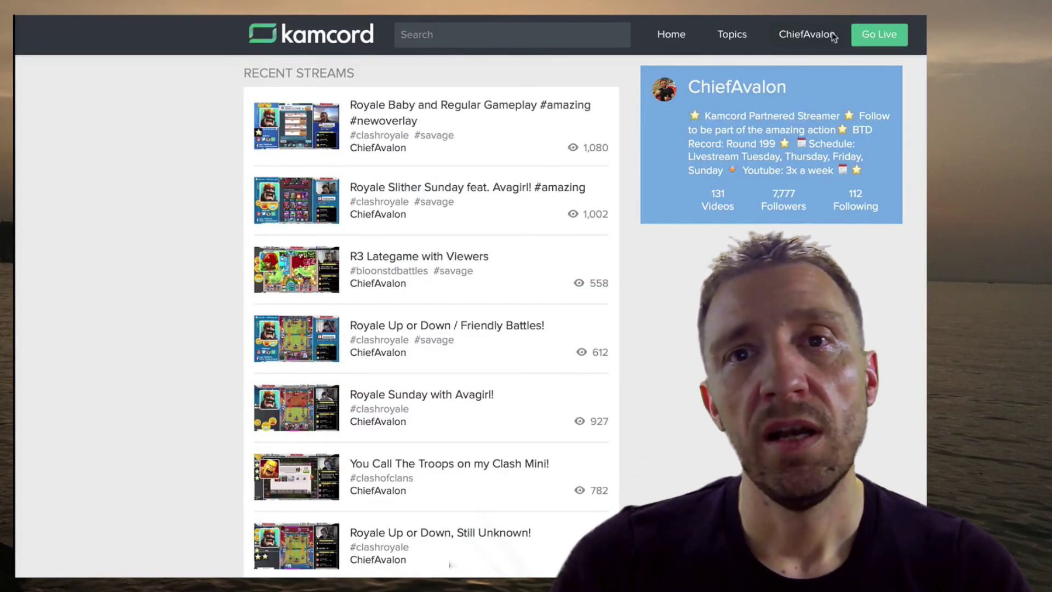
click(880, 35)
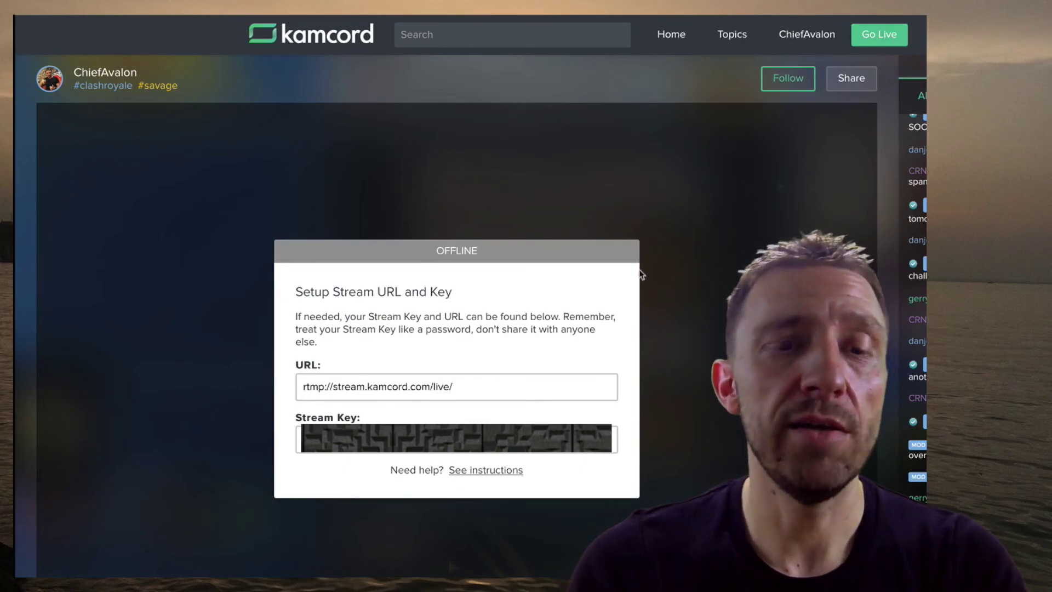
click(472, 386)
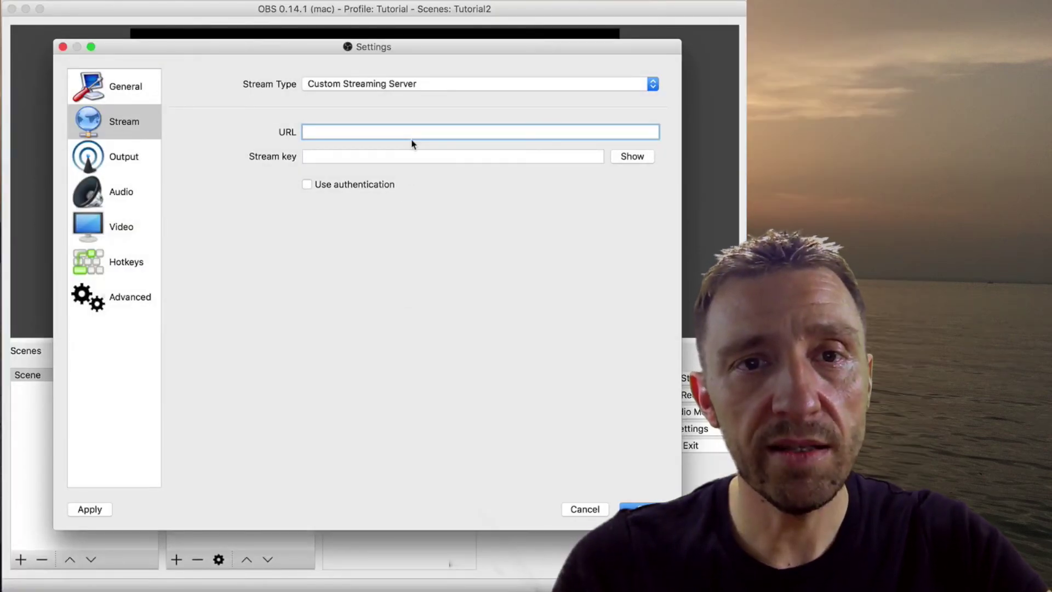
text(rtmp://stream.kamcord.com/live/)
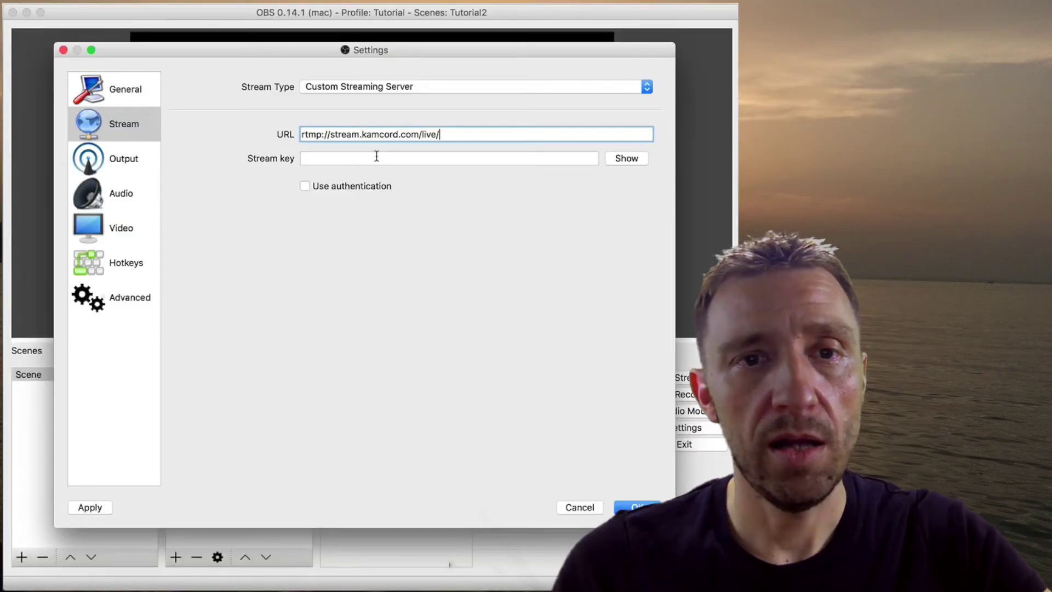
Complete the custom server settings with the account's stream key and start streaming
click(376, 157)
key(super+v)
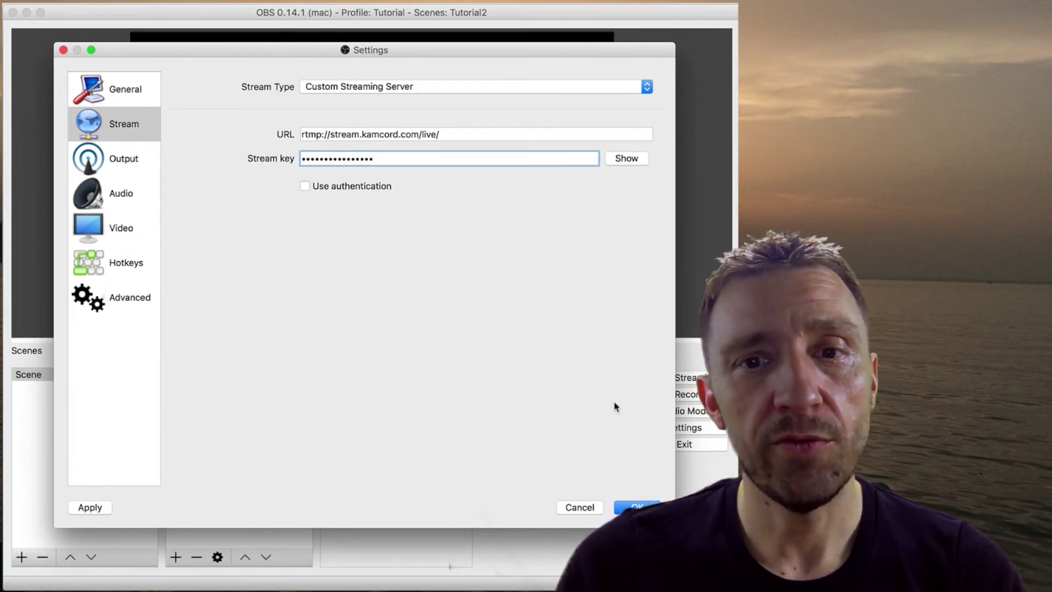
key(Return)
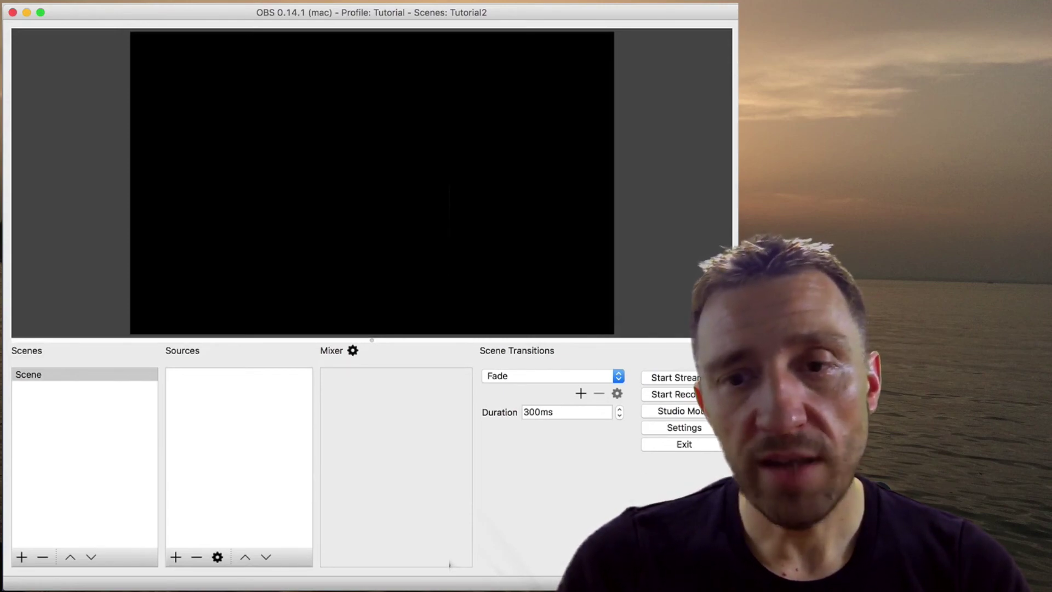
click(702, 378)
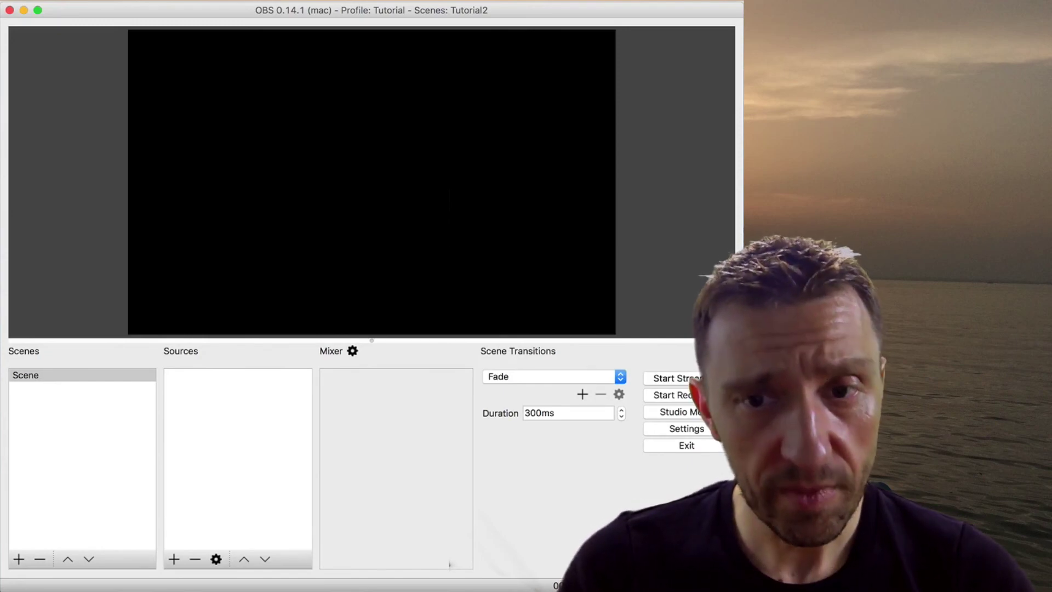
Change the output mode to Advanced in the output settings
click(710, 432)
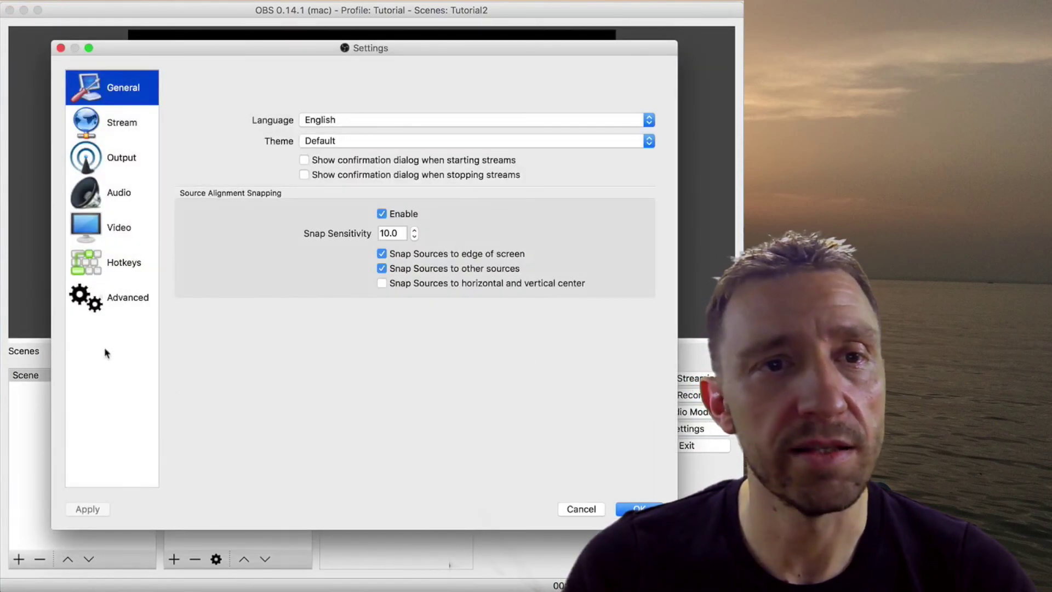
click(121, 121)
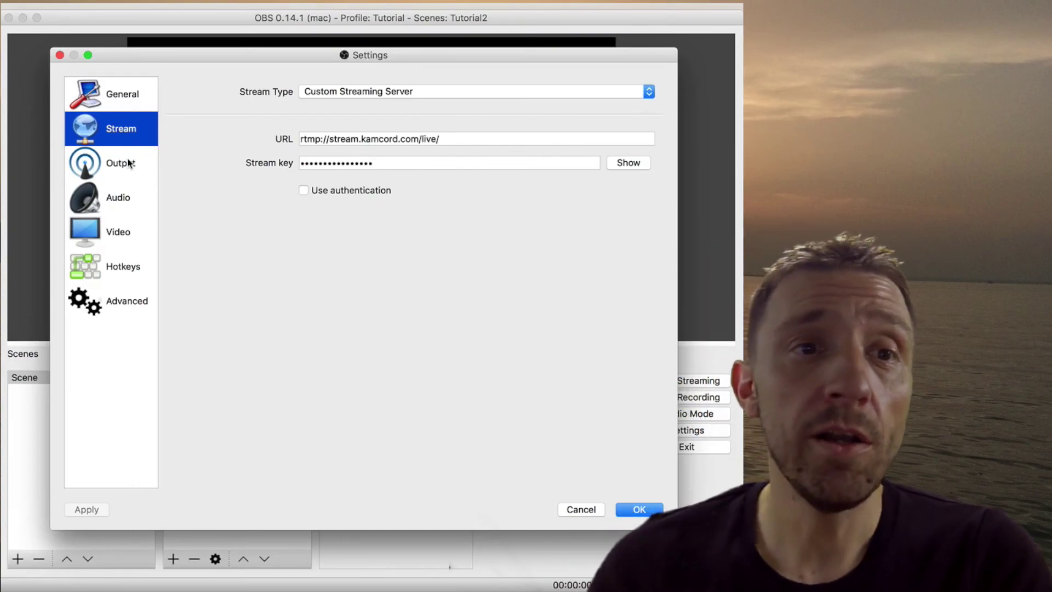
click(129, 163)
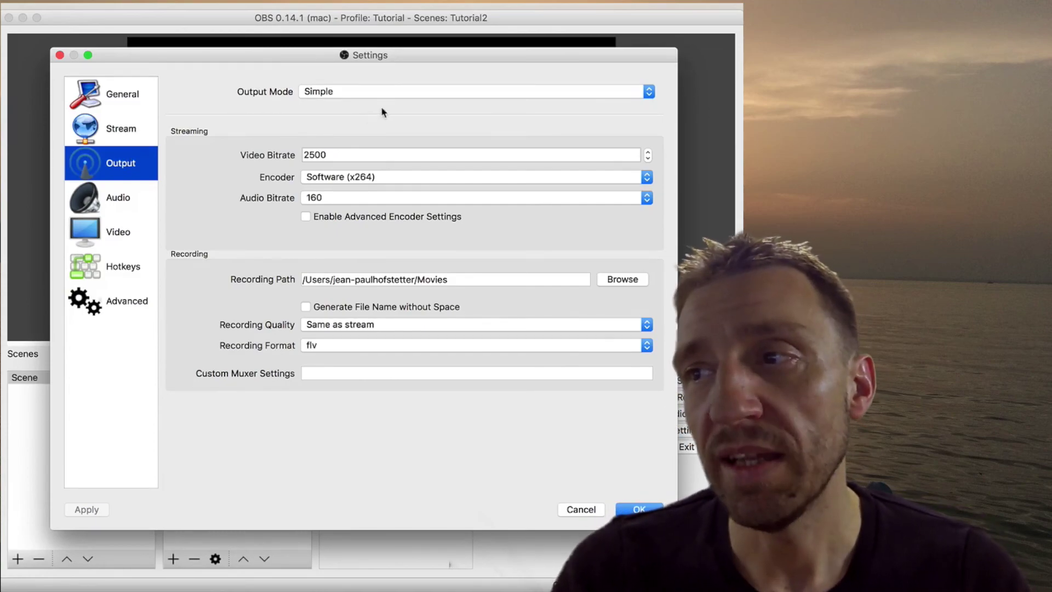
click(469, 93)
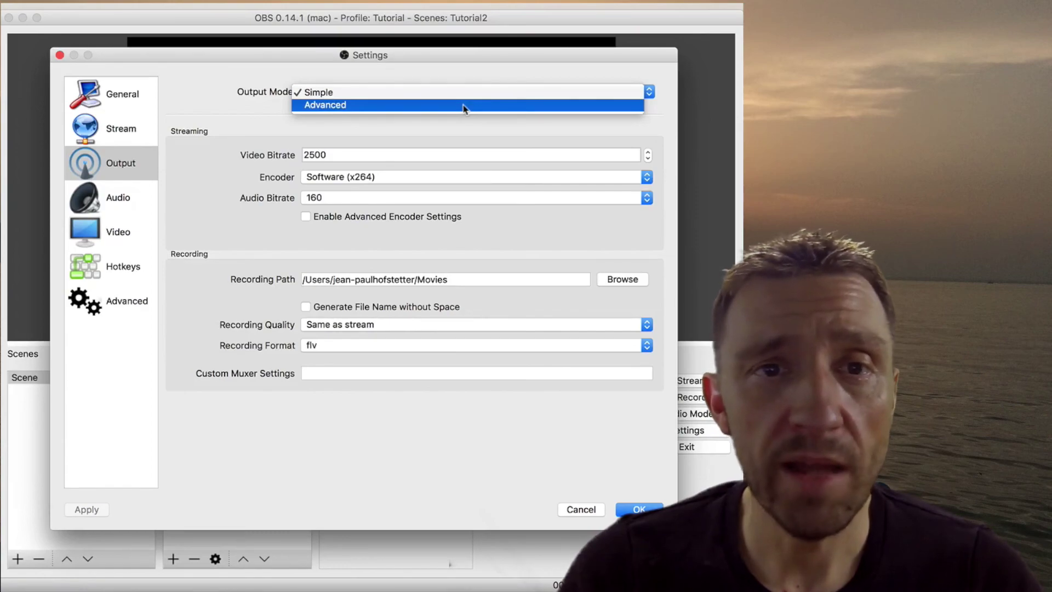
click(463, 105)
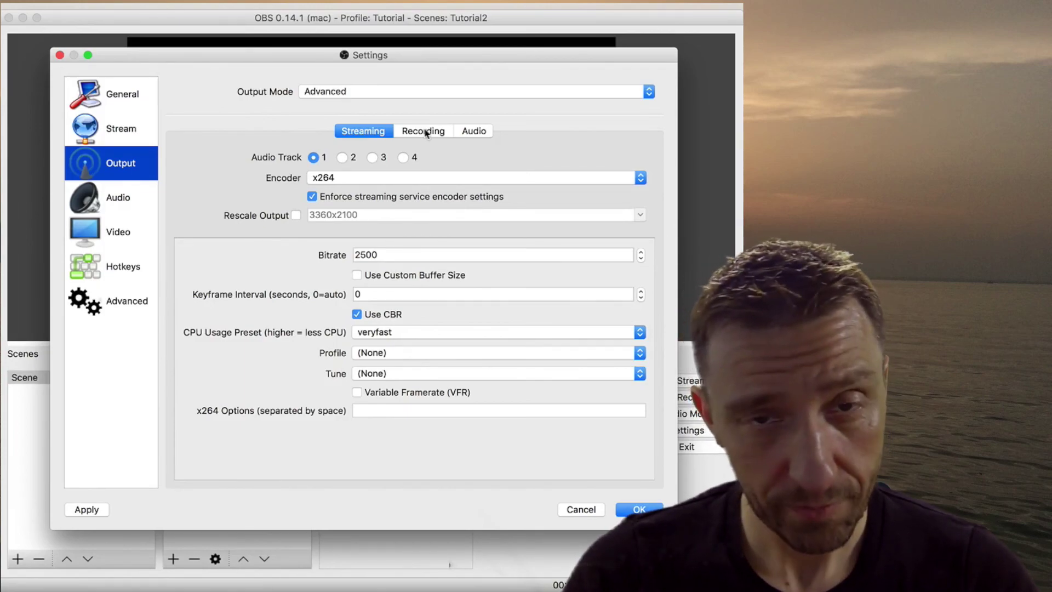
Set the audio bitrate of all four output tracks to 128
click(481, 129)
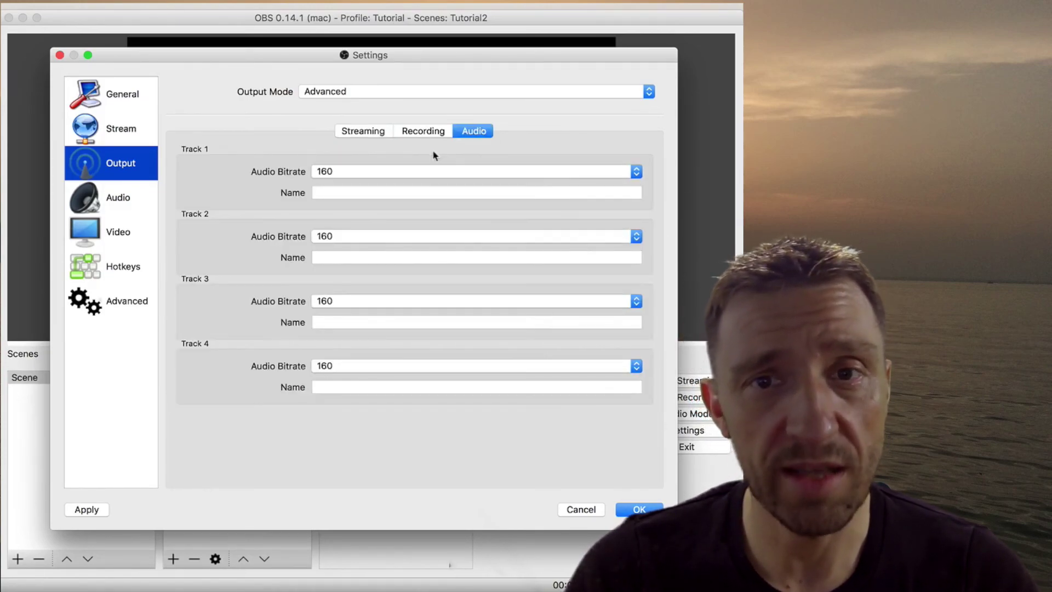
click(631, 171)
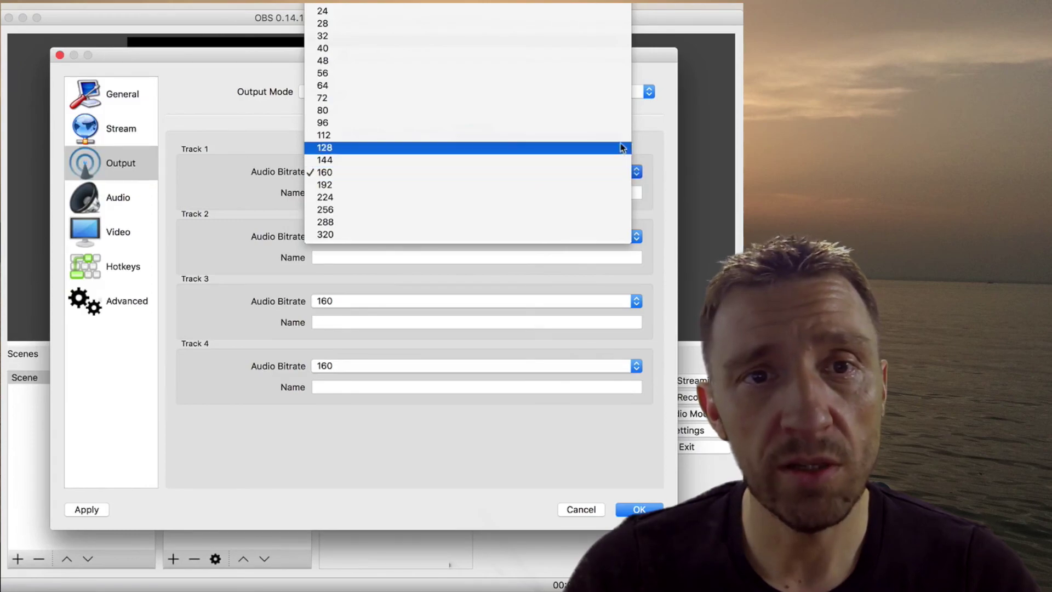
click(617, 147)
click(636, 236)
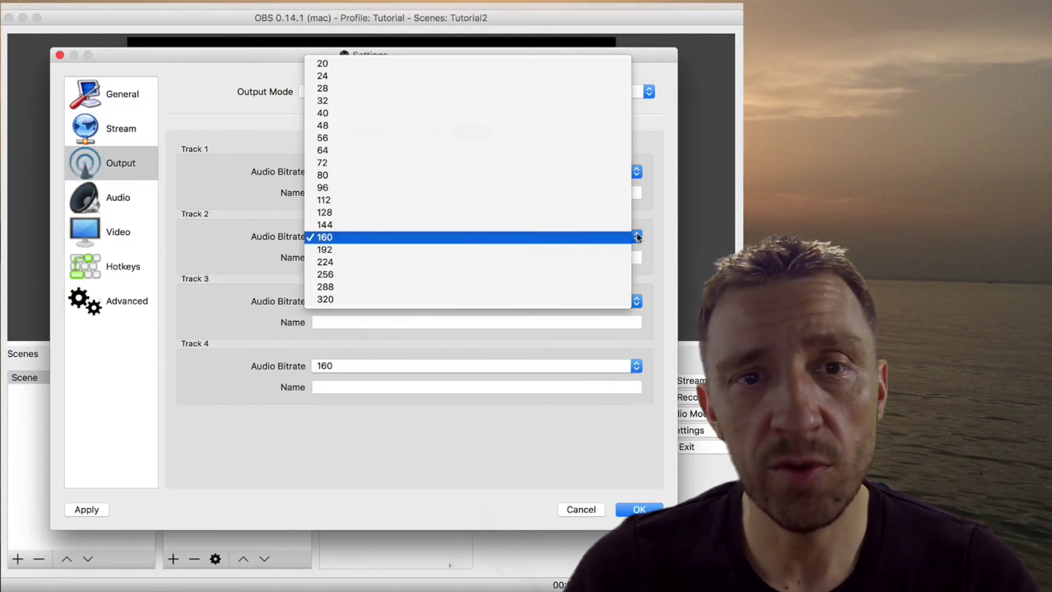
click(623, 212)
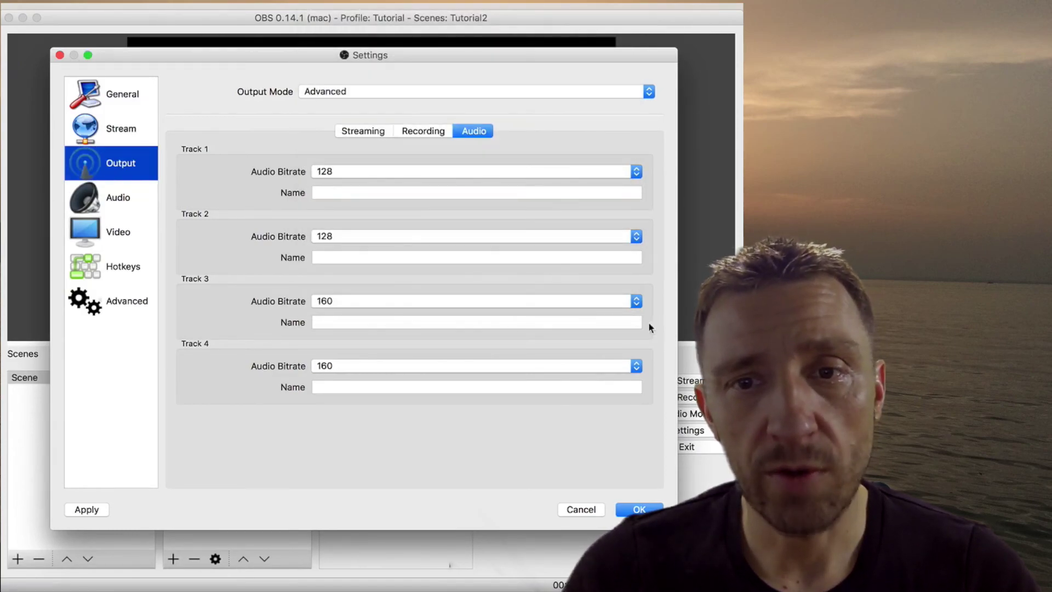
click(636, 296)
click(624, 262)
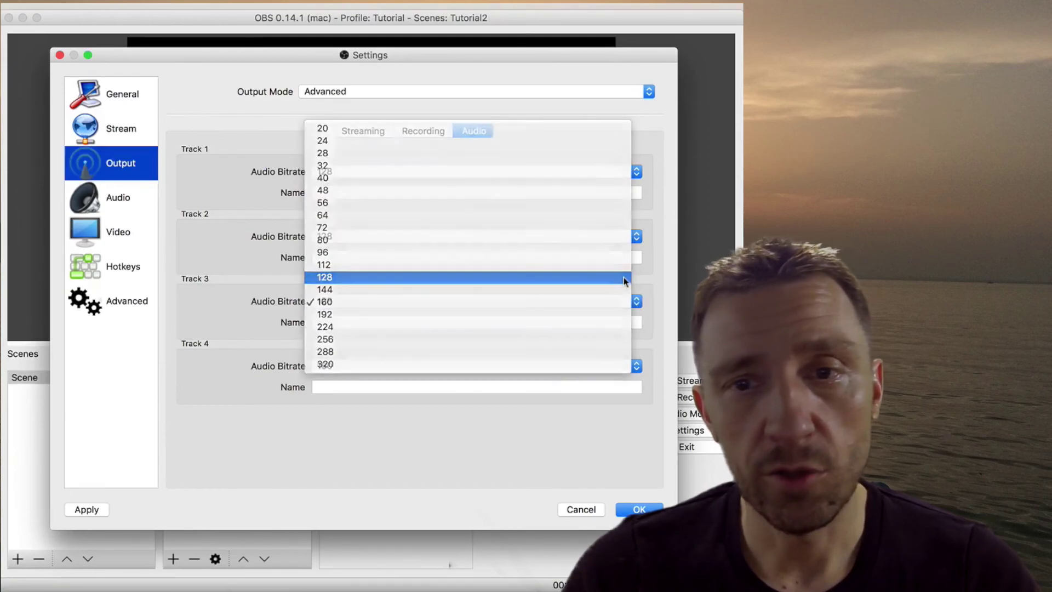
click(636, 365)
click(619, 353)
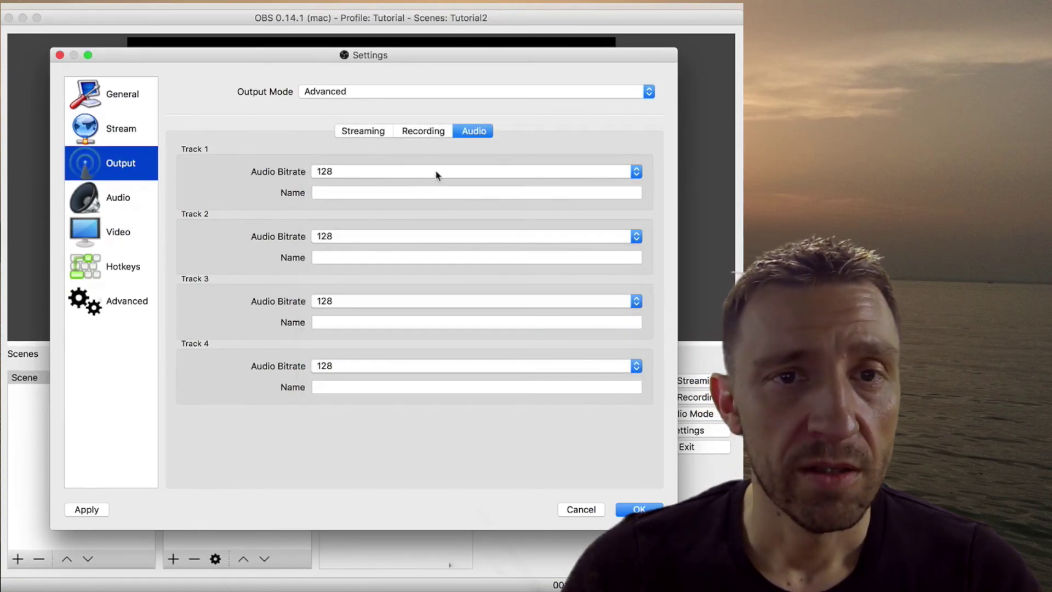
Keep x264 as the streaming encoder and set the bitrate to 3000 and the keyframe interval to 2 seconds
click(362, 132)
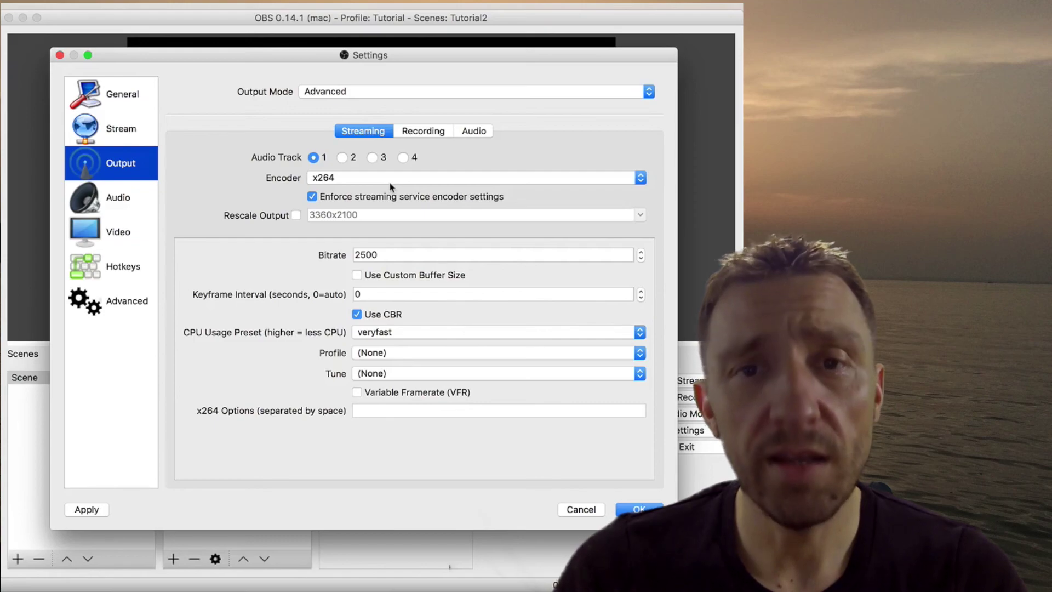
click(418, 177)
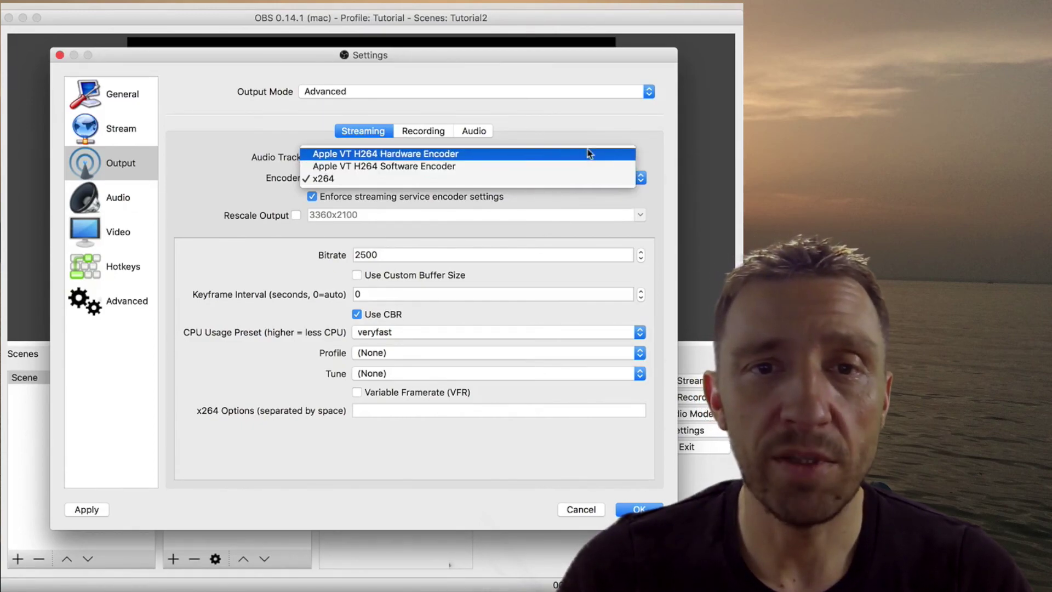
click(633, 129)
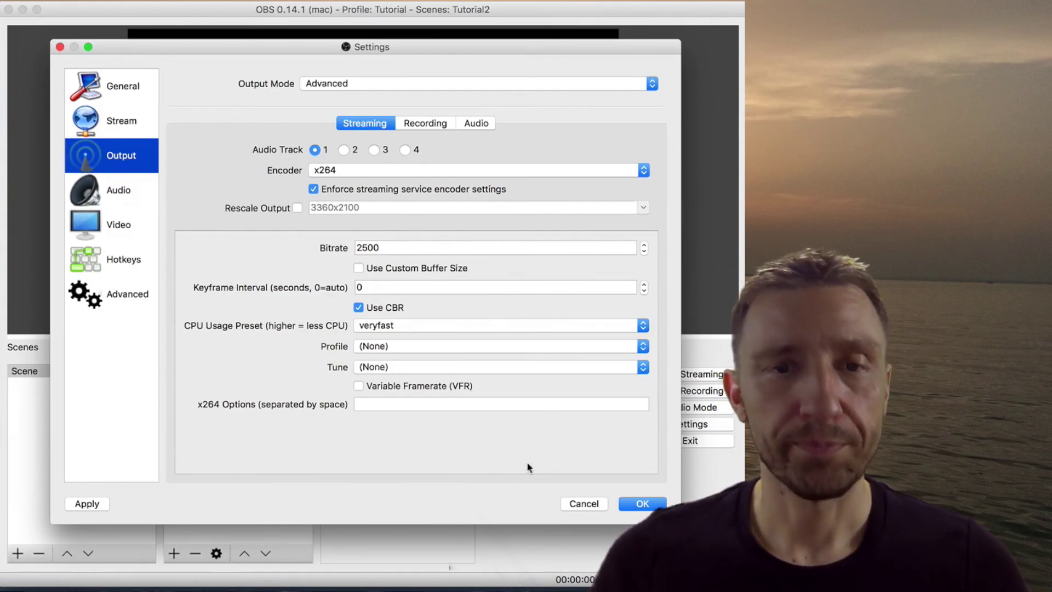
click(411, 248)
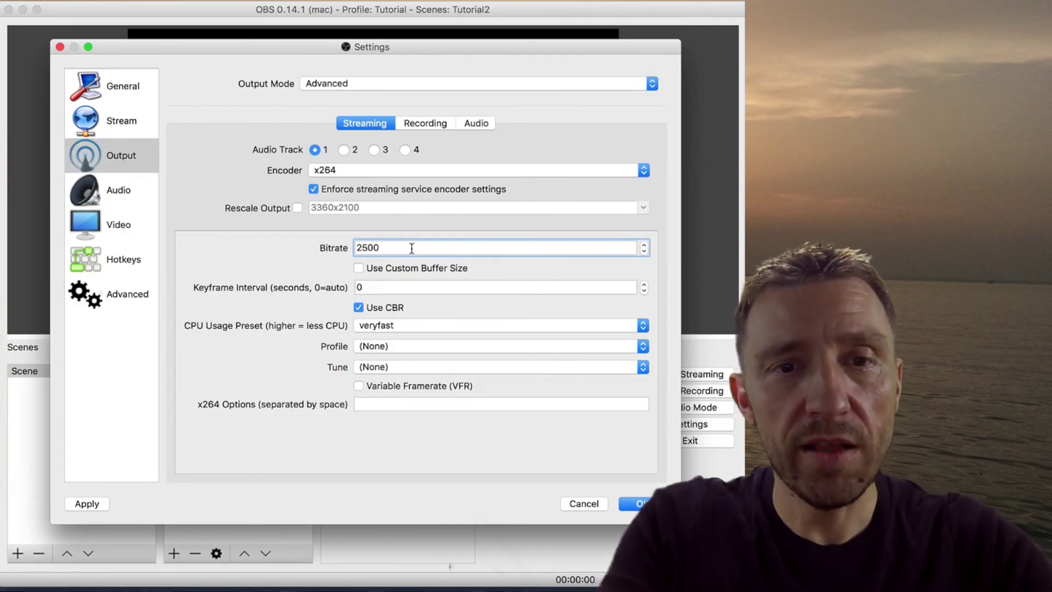
key(BackSpace)
text(3000)
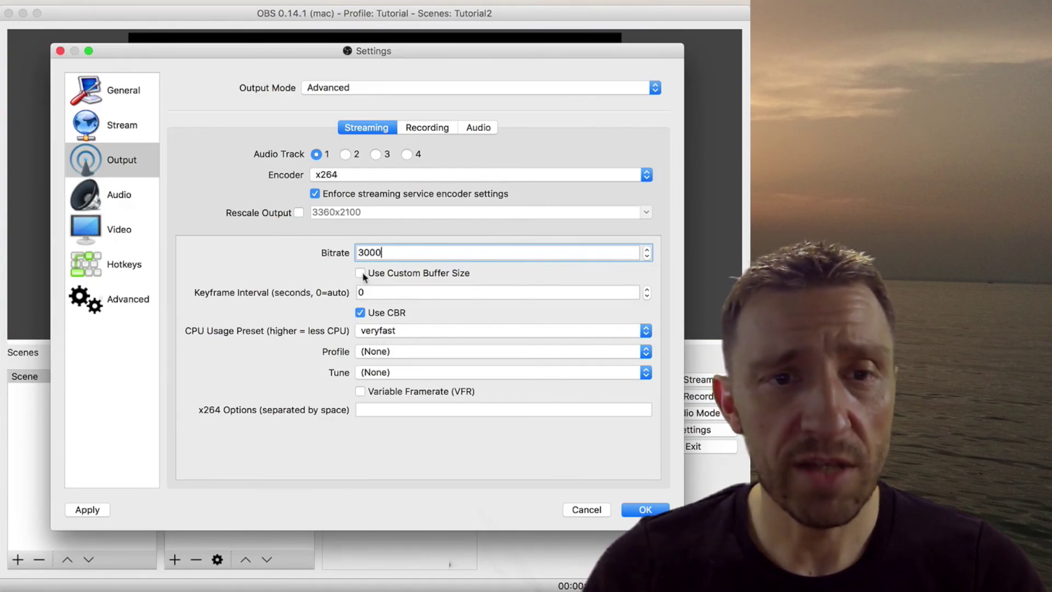
click(384, 292)
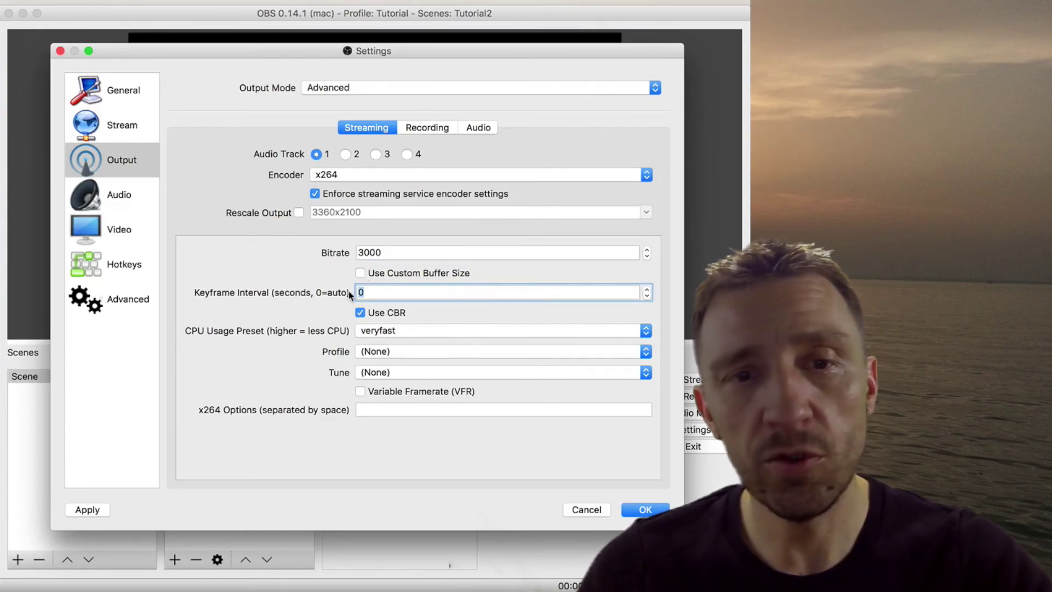
text(2)
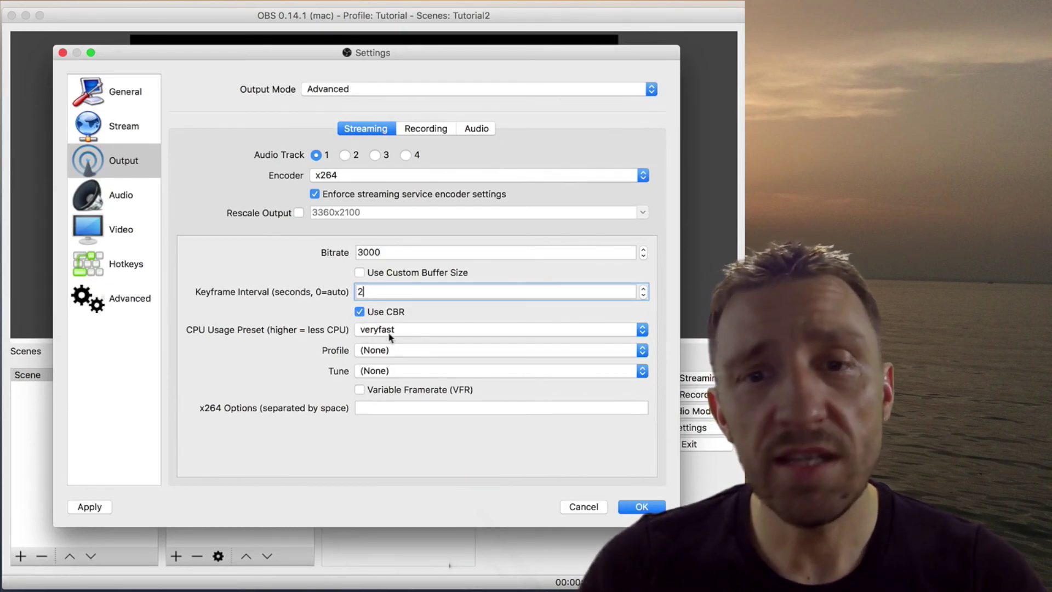
Review the available CPU usage presets for the x264 streaming encoder and keep veryfast
click(520, 329)
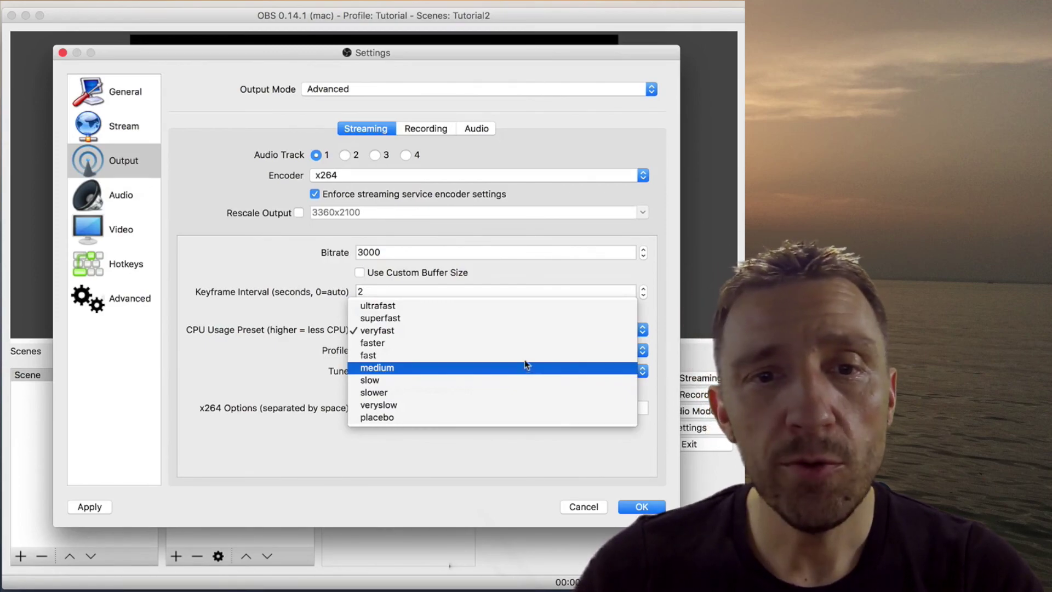
click(524, 335)
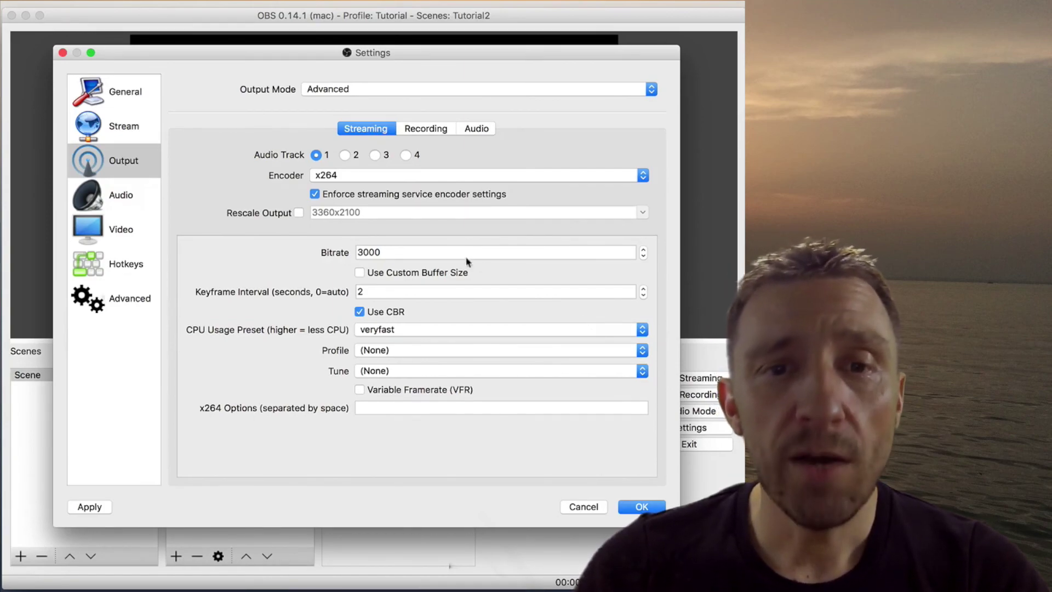
click(508, 330)
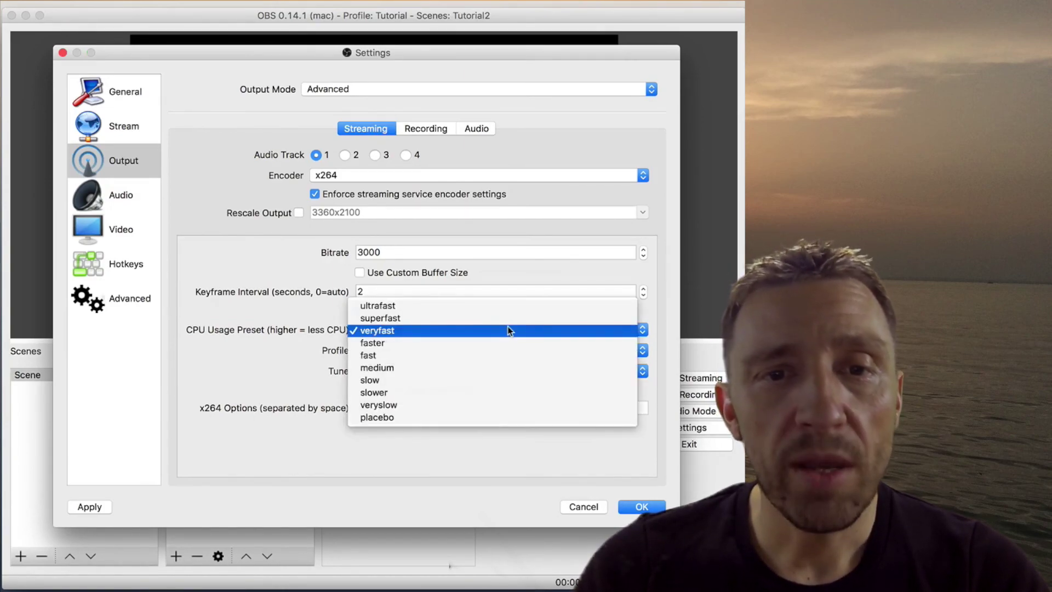
click(668, 256)
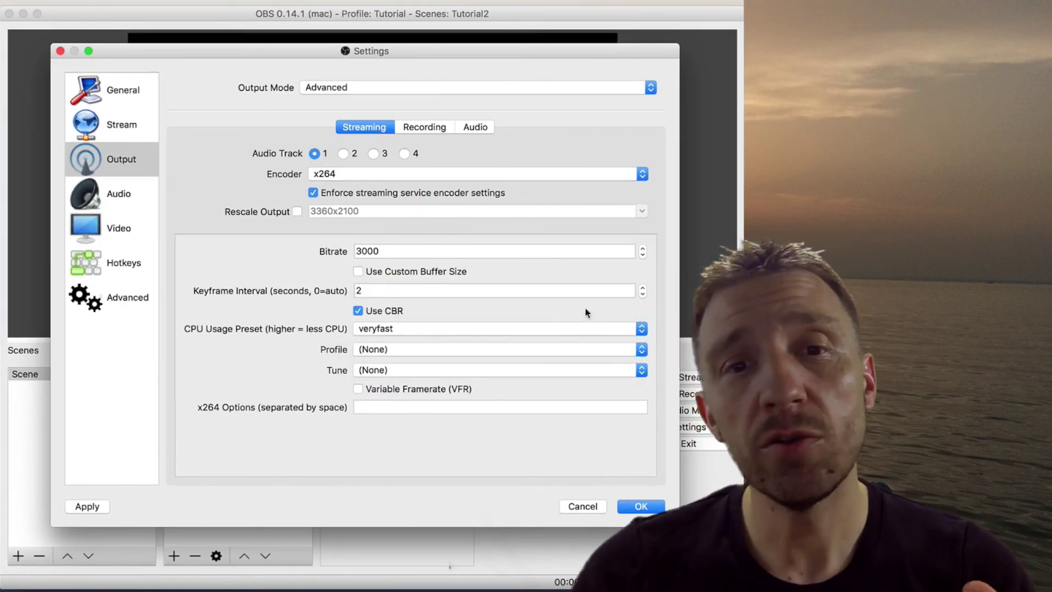
click(642, 330)
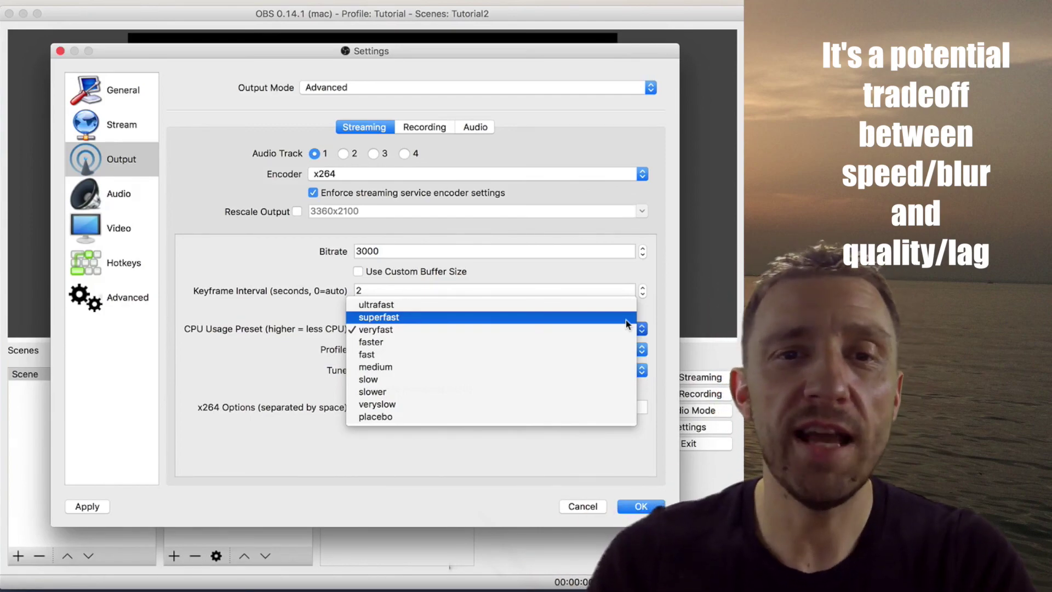
click(664, 290)
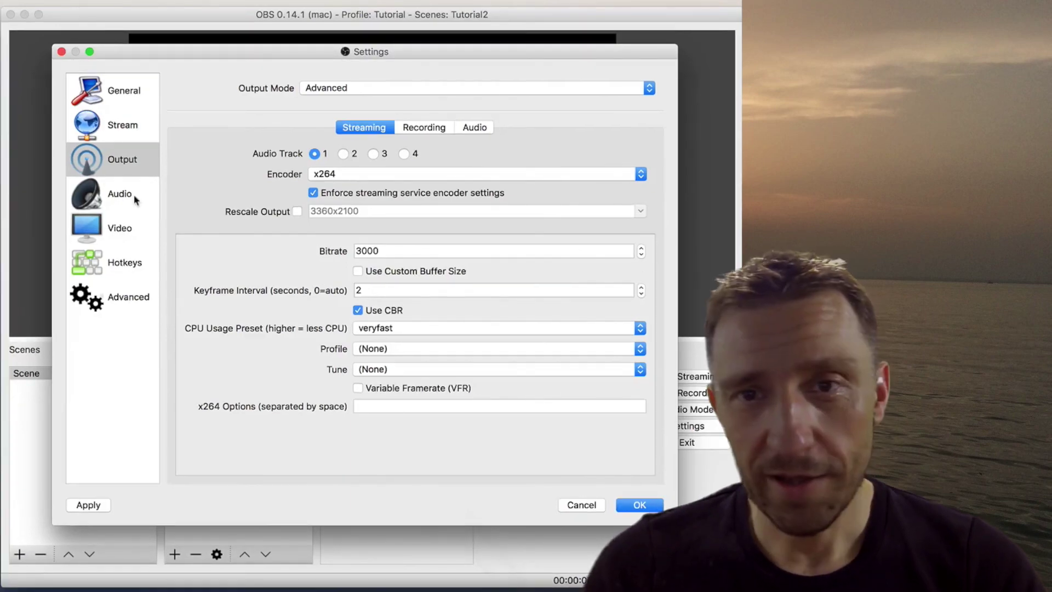
In the audio settings, set the desktop audio device to Default and the first mic/auxiliary device to Yeti Stereo Microphone
click(133, 196)
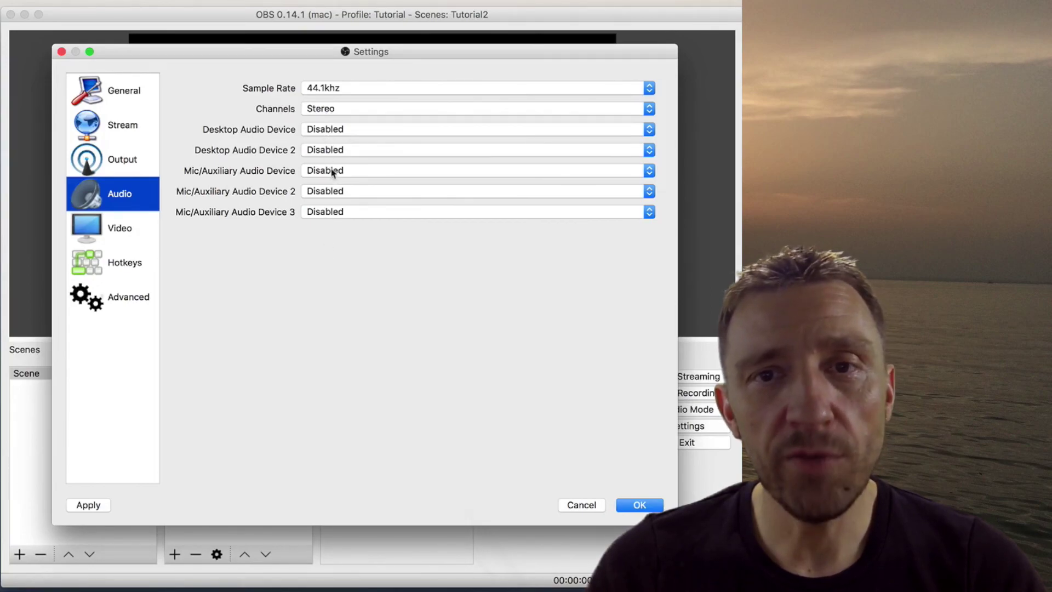
click(650, 131)
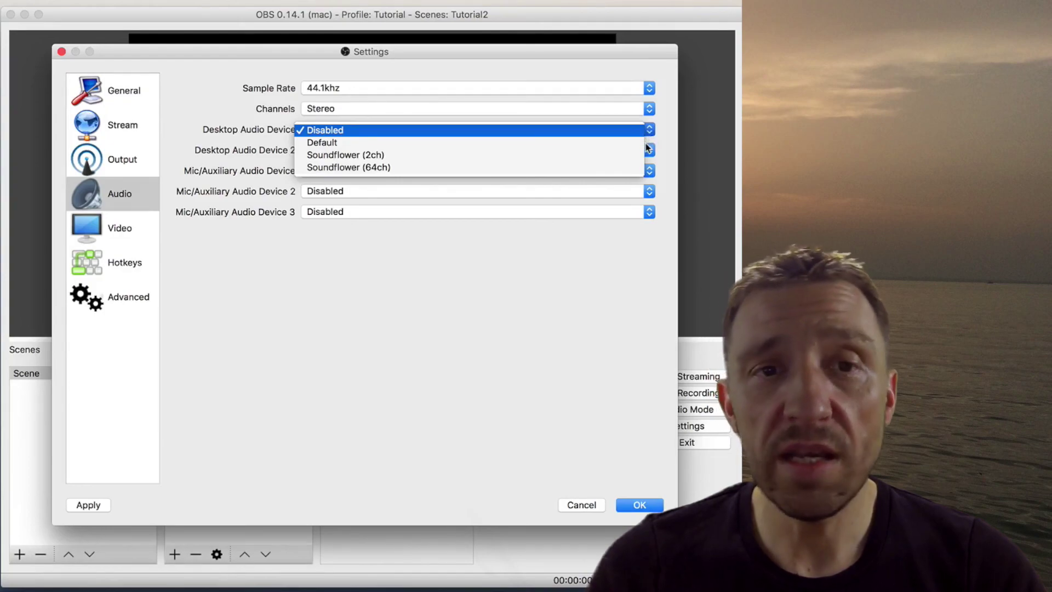
click(636, 142)
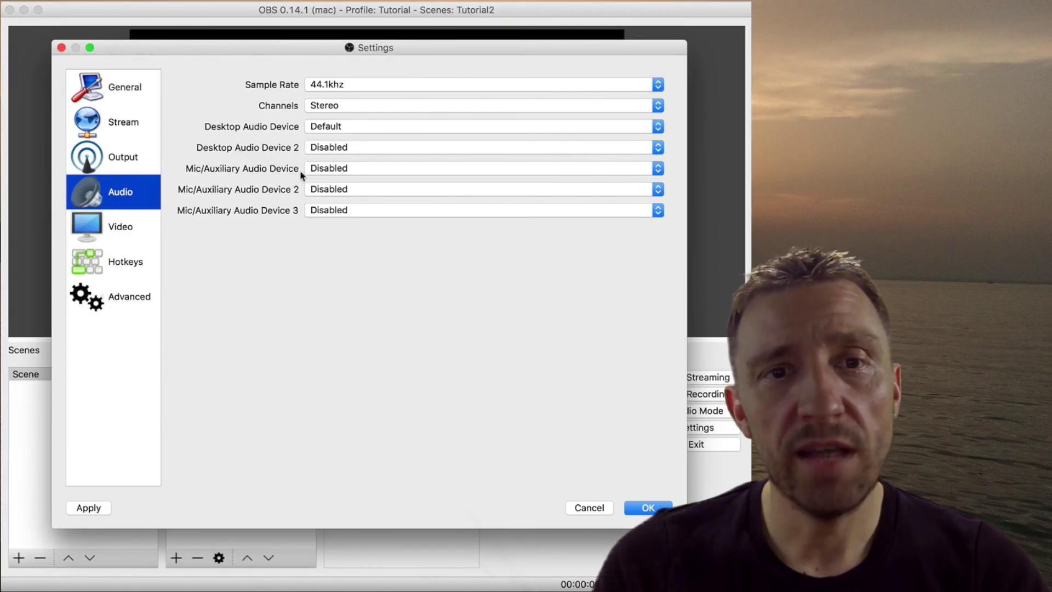
click(398, 172)
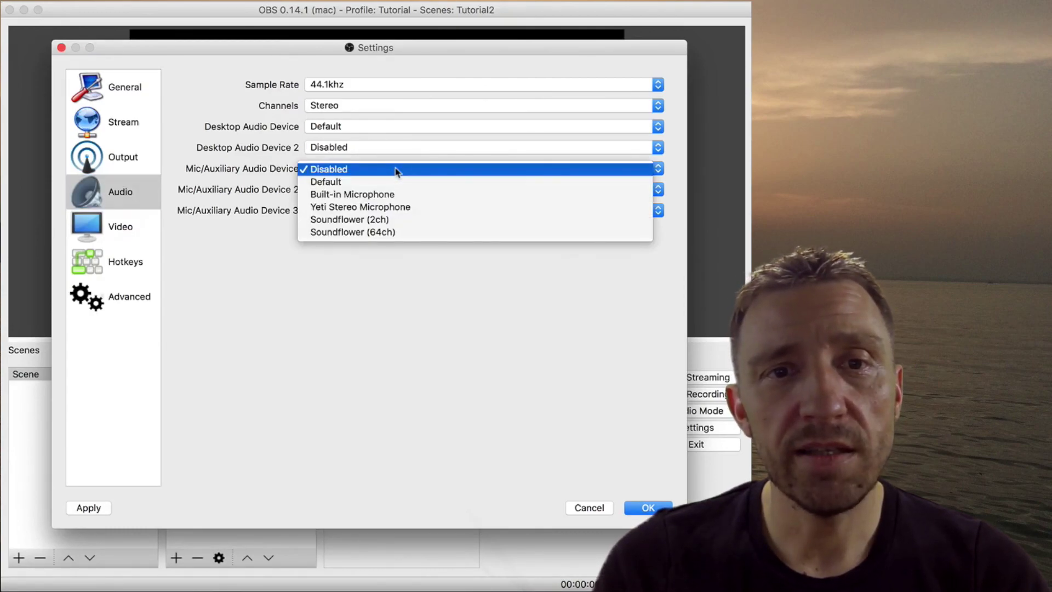
click(423, 206)
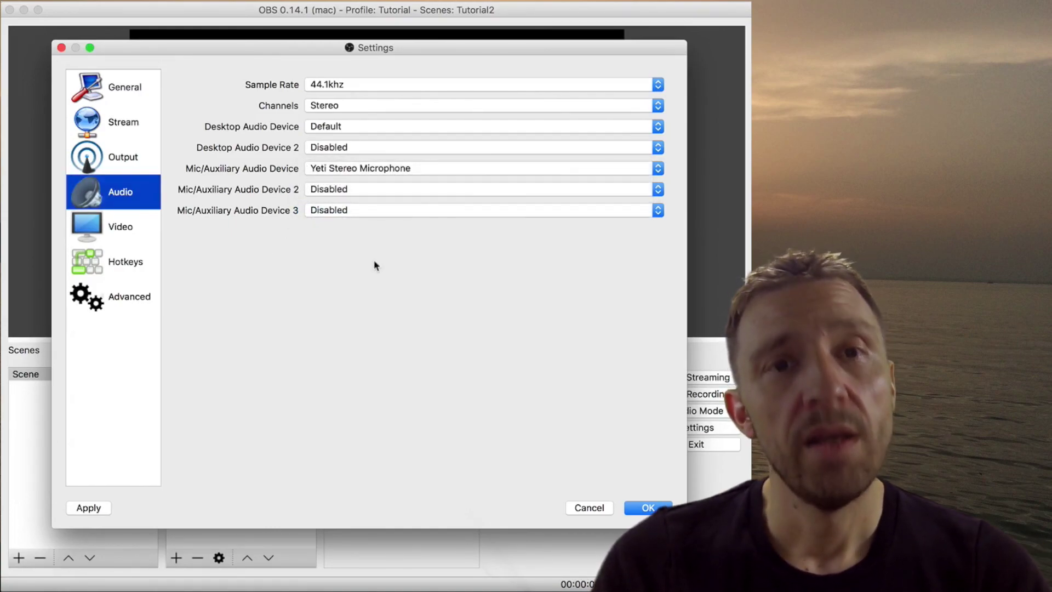
In the video settings, set both the base canvas resolution and the scaled output resolution to 1920x1080
click(139, 229)
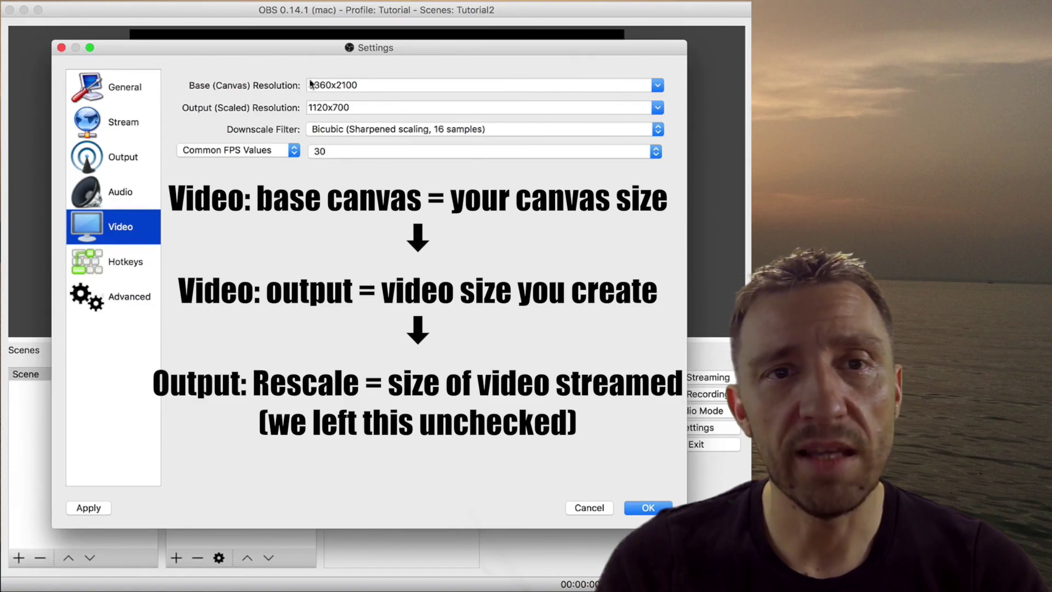
click(659, 83)
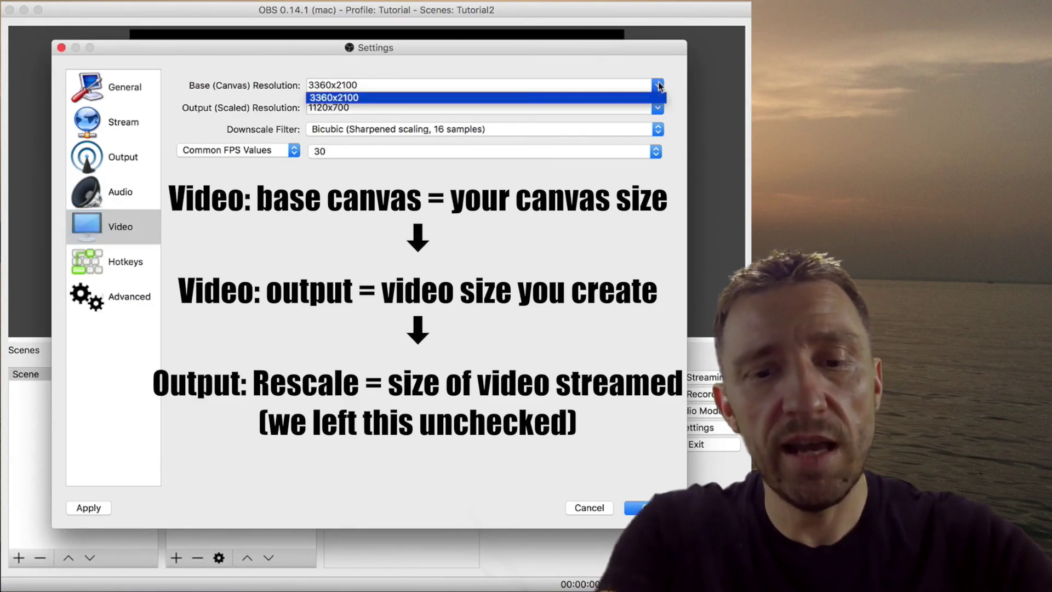
click(639, 88)
double_click(444, 86)
text(19)
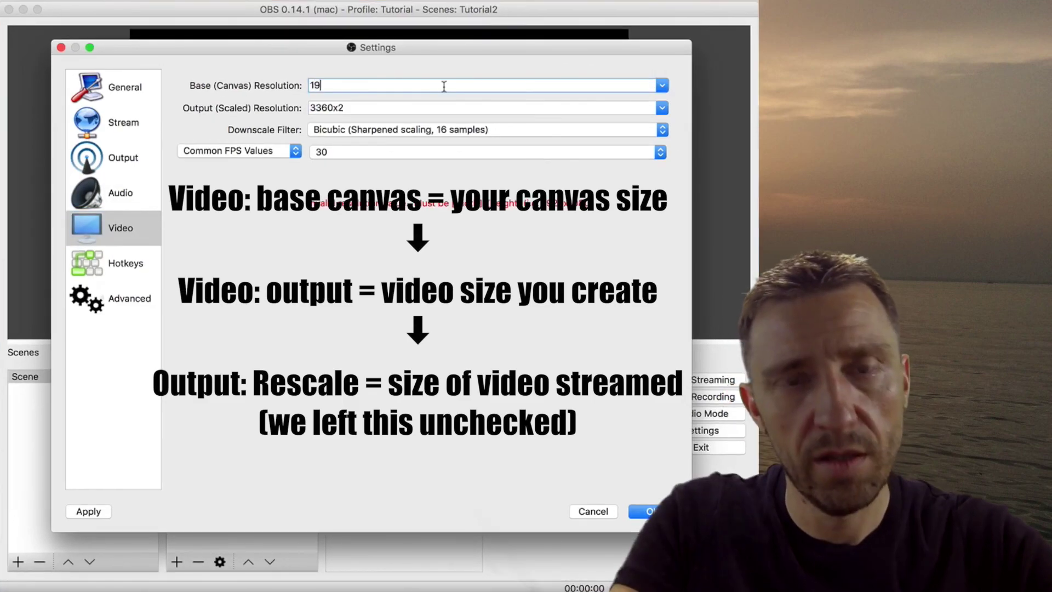
text(20')
key(BackSpace)
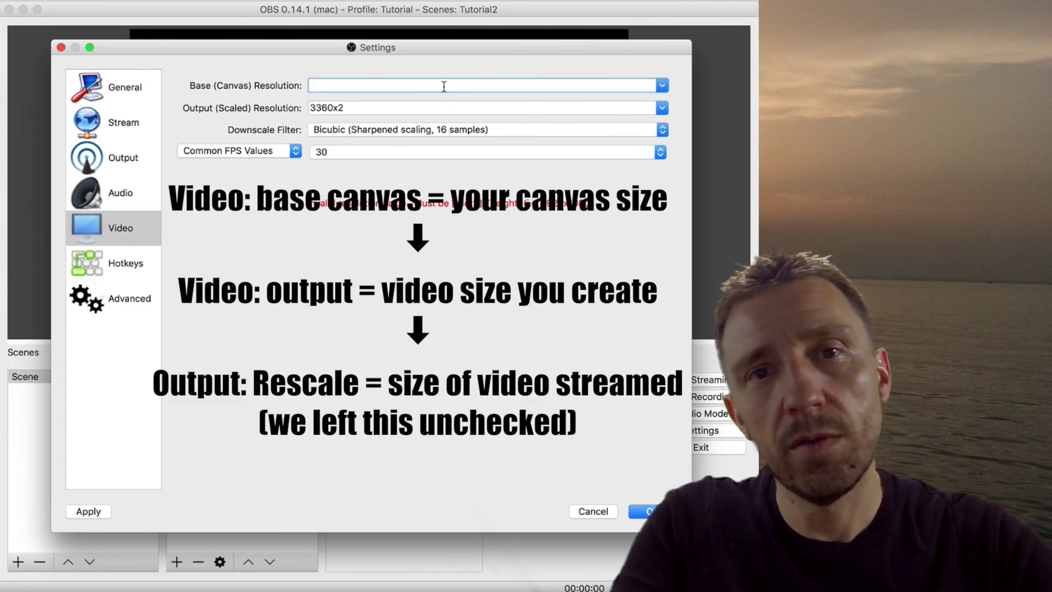
text(920)
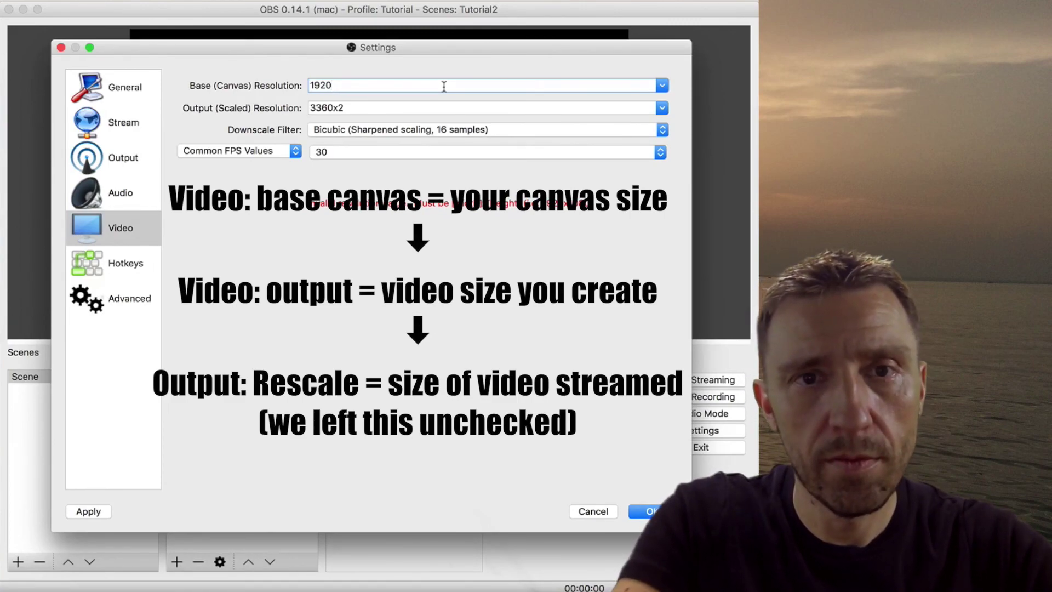
text(x1080)
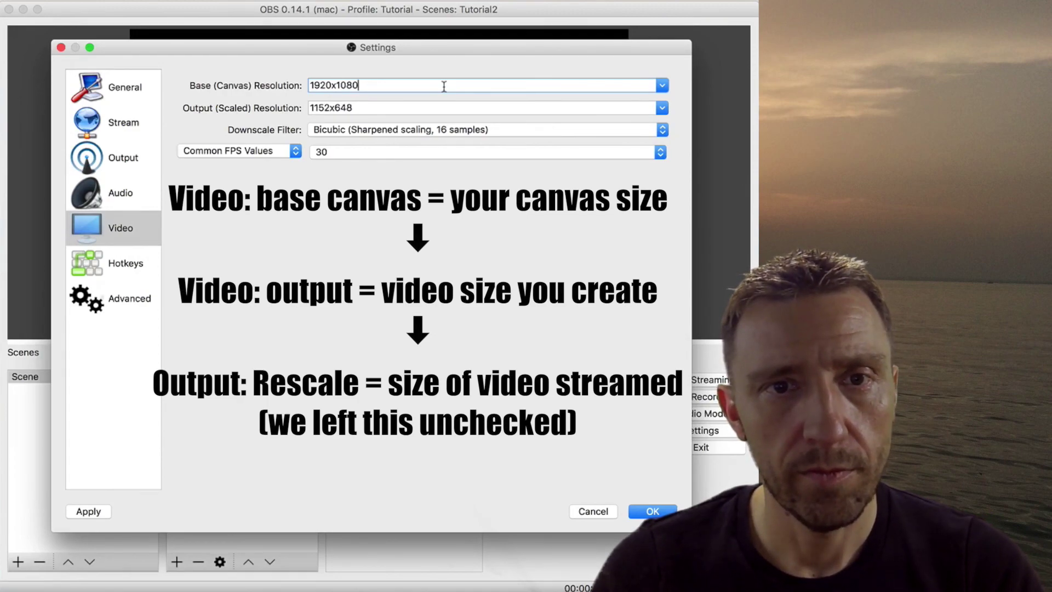
click(661, 109)
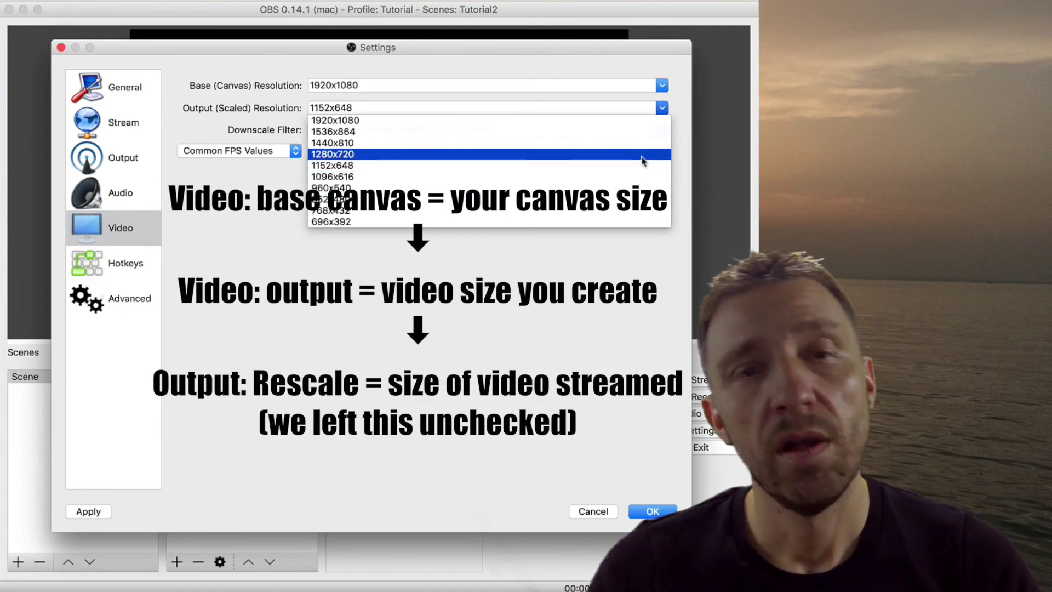
click(639, 119)
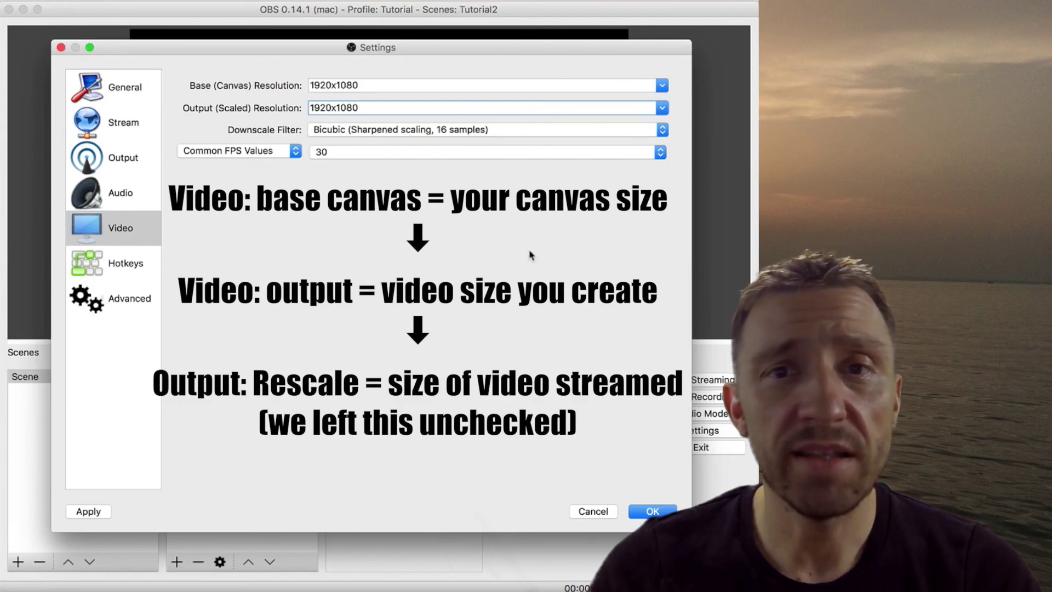
Set both the base canvas resolution and the scaled output resolution to 1280x720
click(654, 84)
click(653, 86)
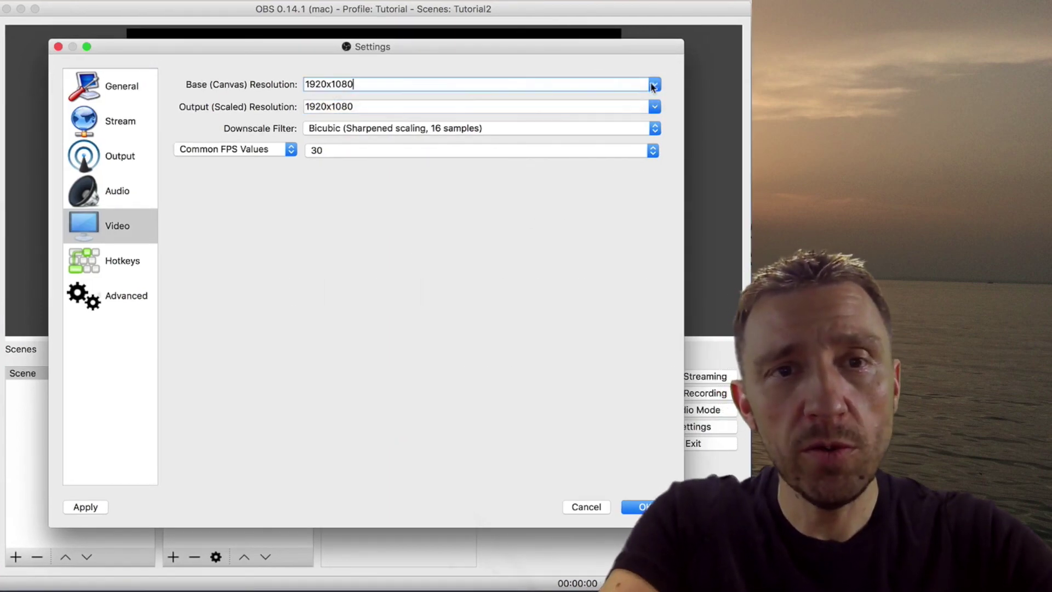
double_click(407, 85)
text(1280x)
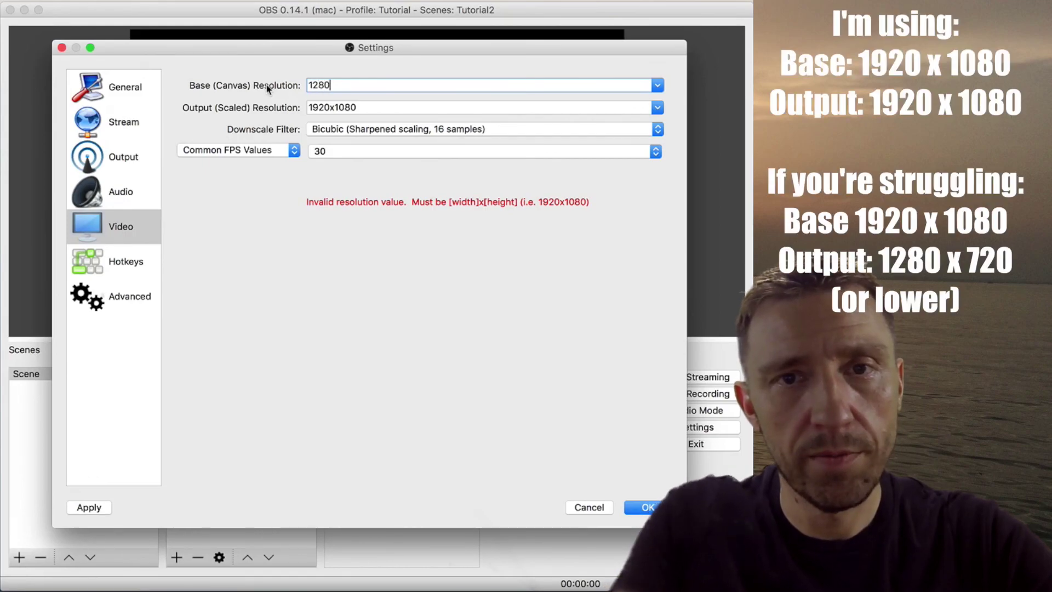
text(720p)
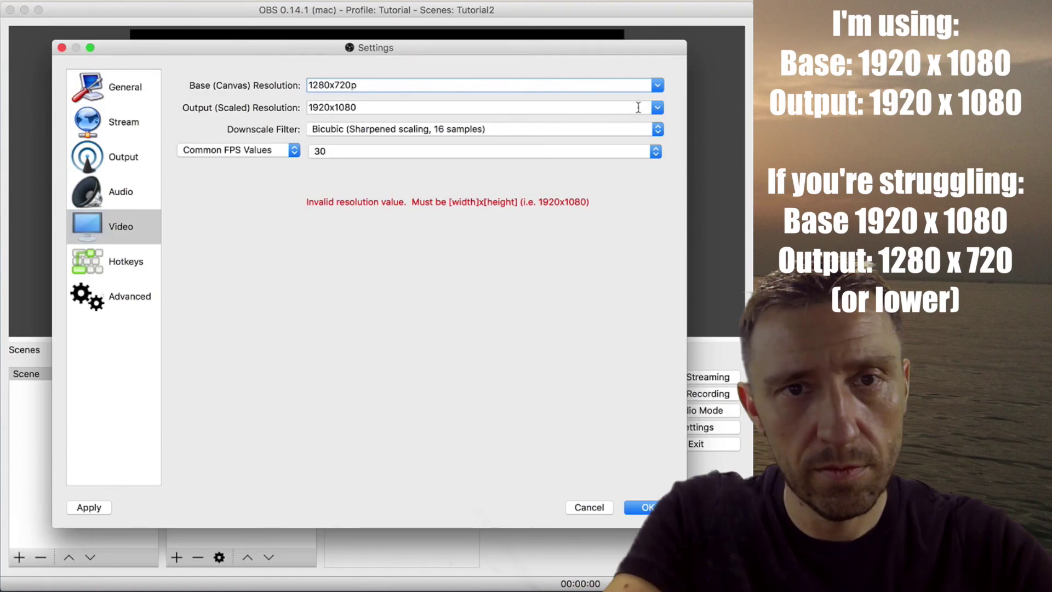
click(657, 108)
click(656, 119)
key(BackSpace)
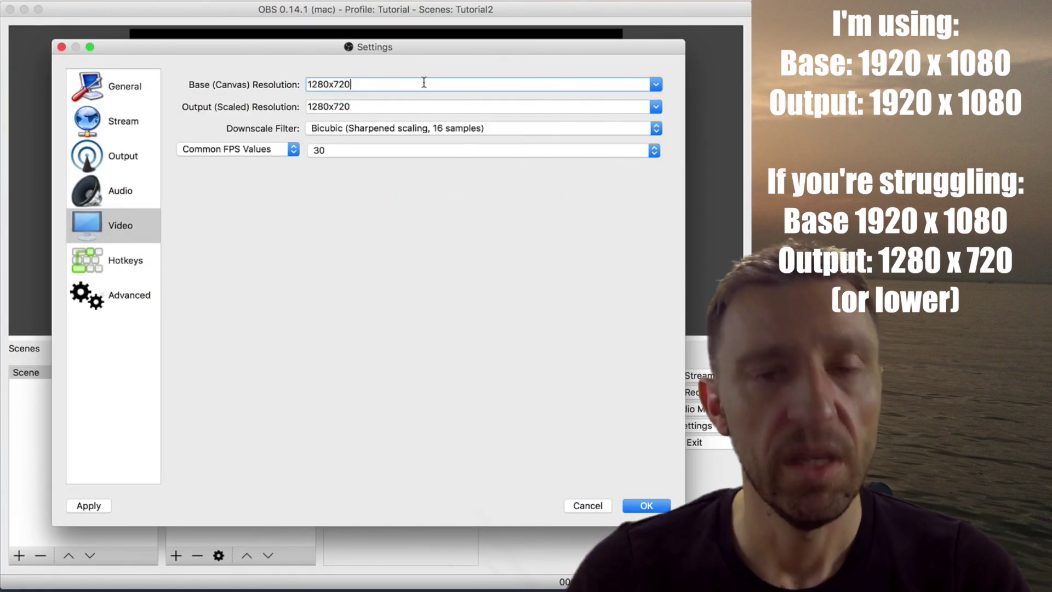
click(426, 105)
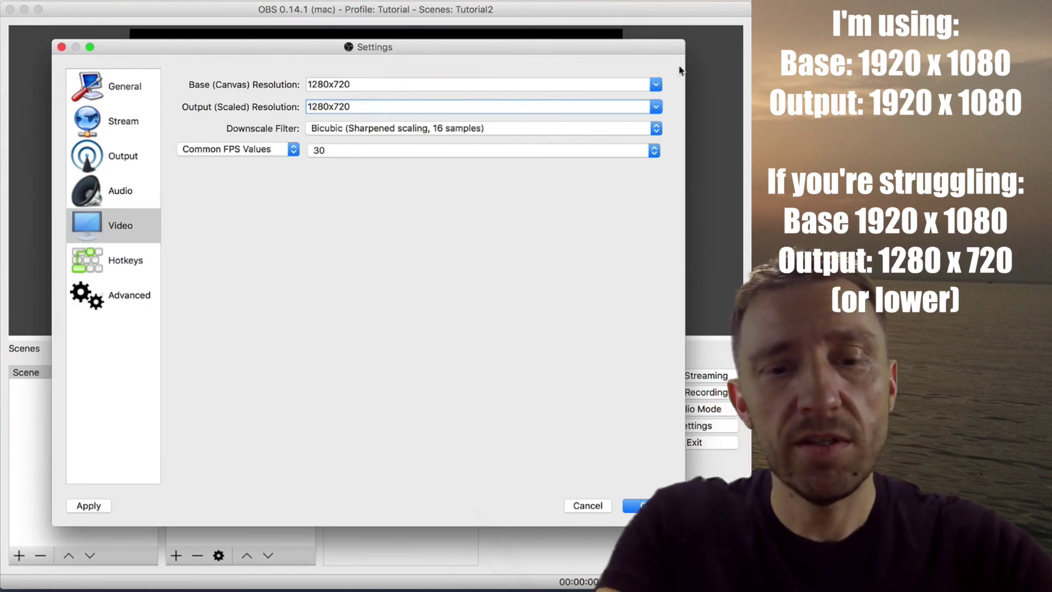
Restore the base canvas resolution and the scaled output resolution to 1920x1080
click(656, 83)
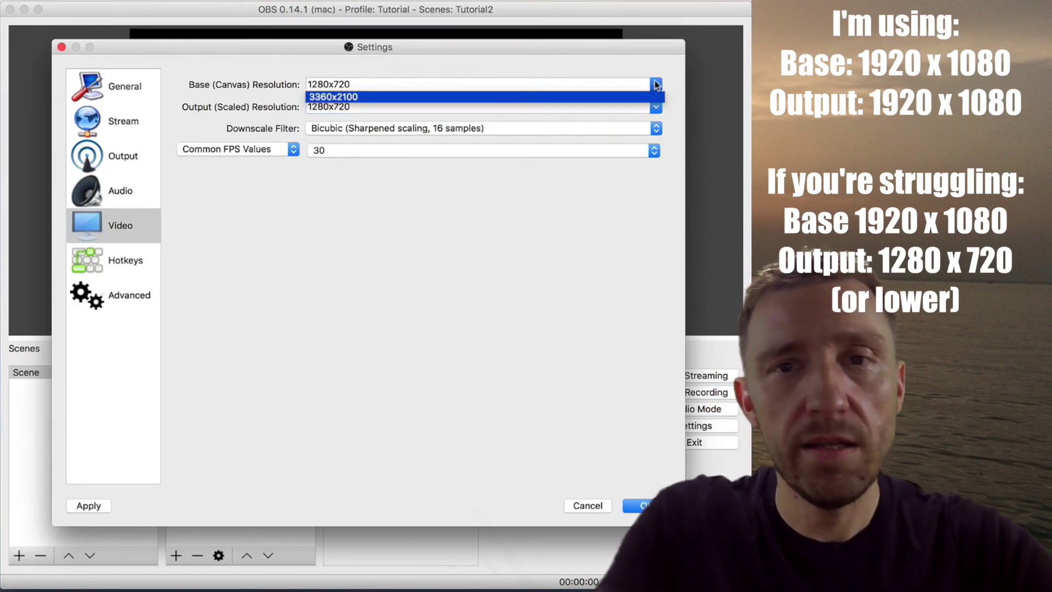
click(603, 85)
drag(602, 85, 230, 86)
text(1)
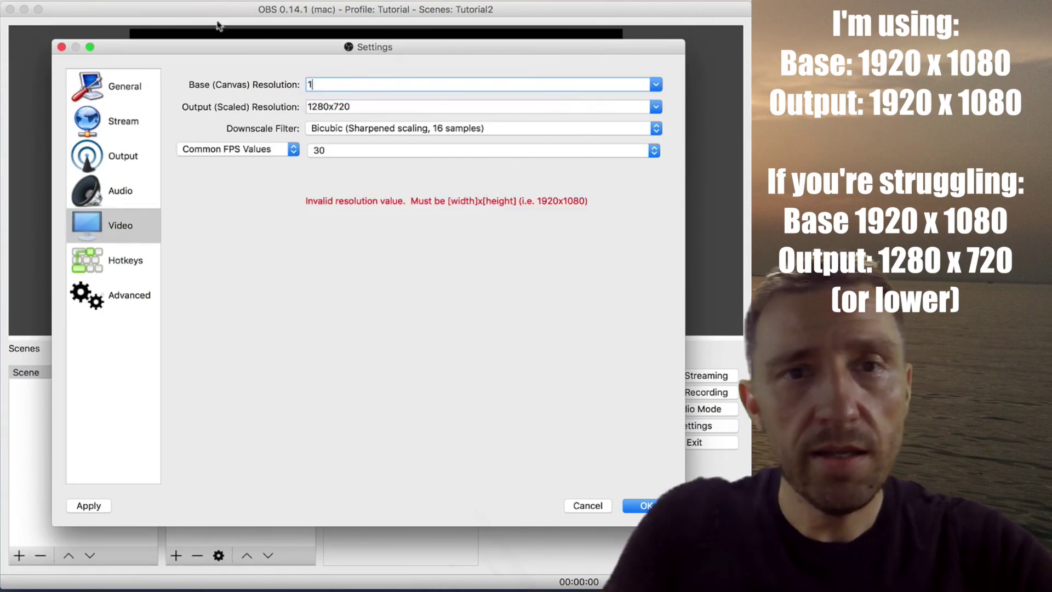
text(920x1080)
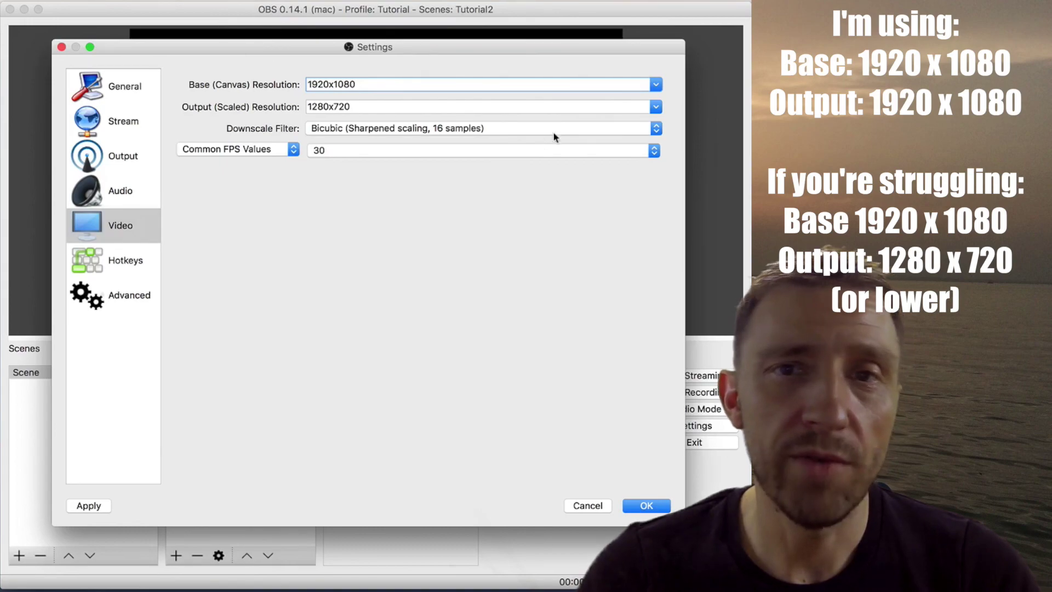
click(655, 107)
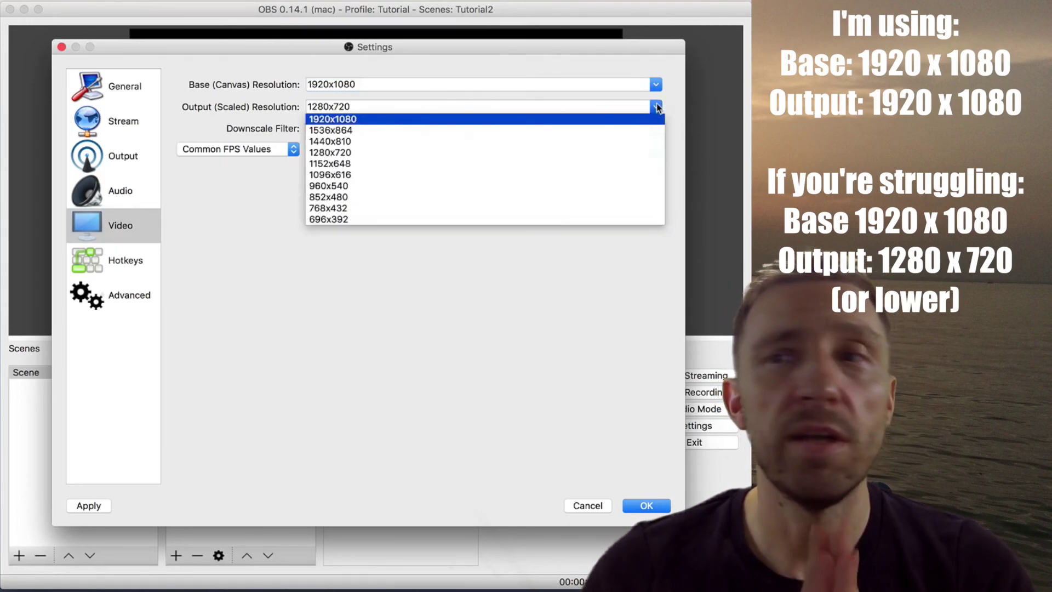
click(644, 120)
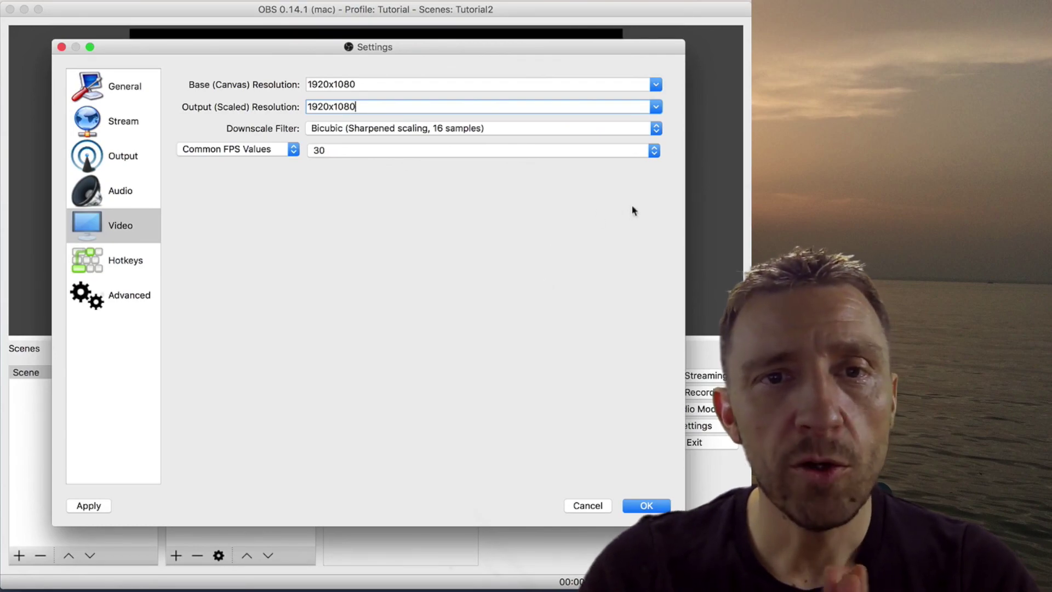
Review the downscale filter options, keep Bicubic (Sharpened scaling, 16 samples), and save the settings
click(657, 128)
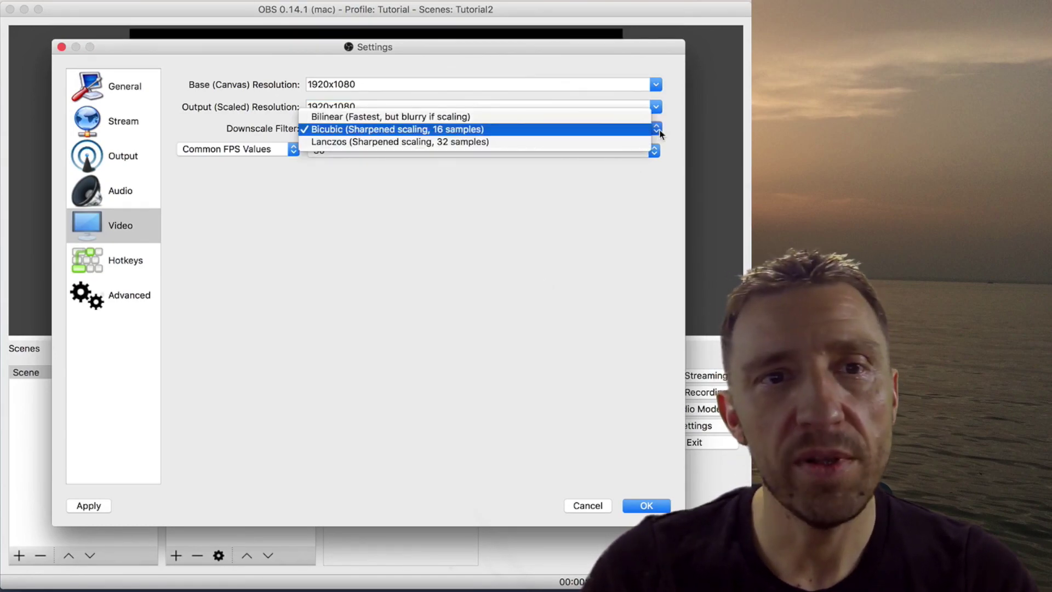
click(668, 133)
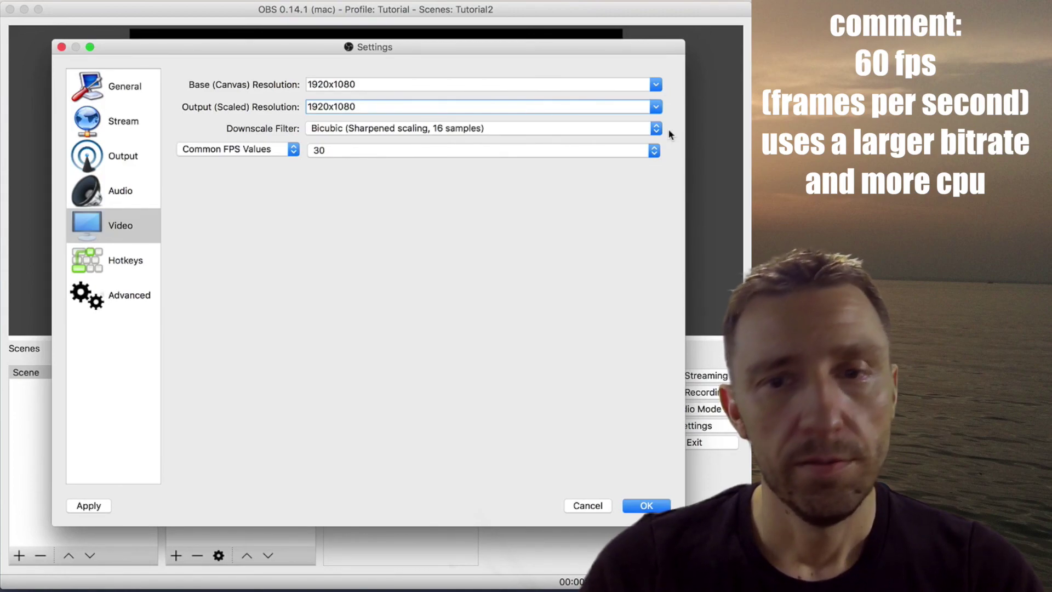
click(642, 506)
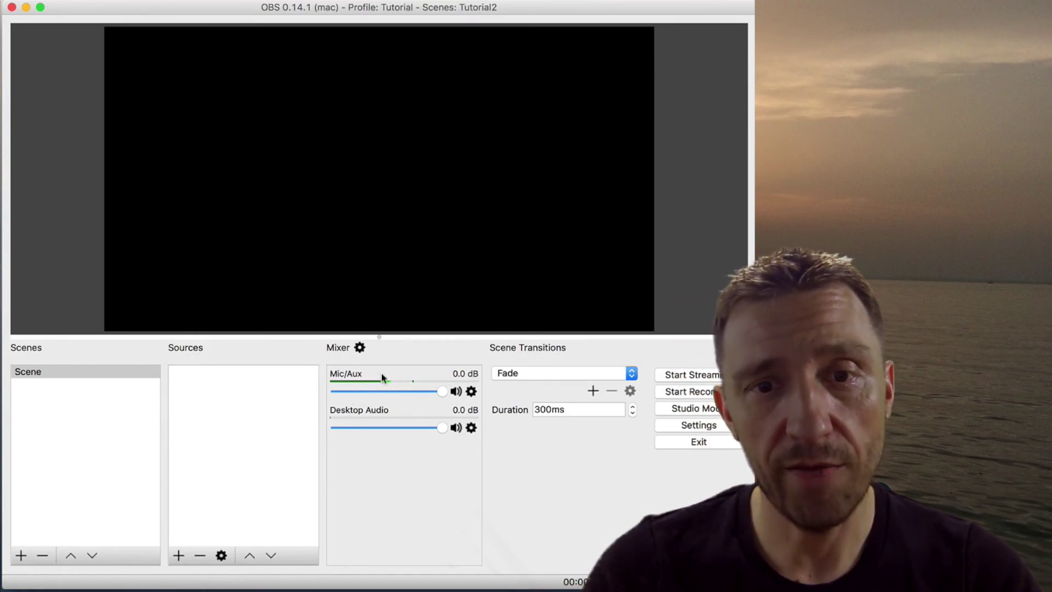
Review the mixer's advanced audio properties and the options available for the Mic/Aux and Desktop Audio channels
click(361, 347)
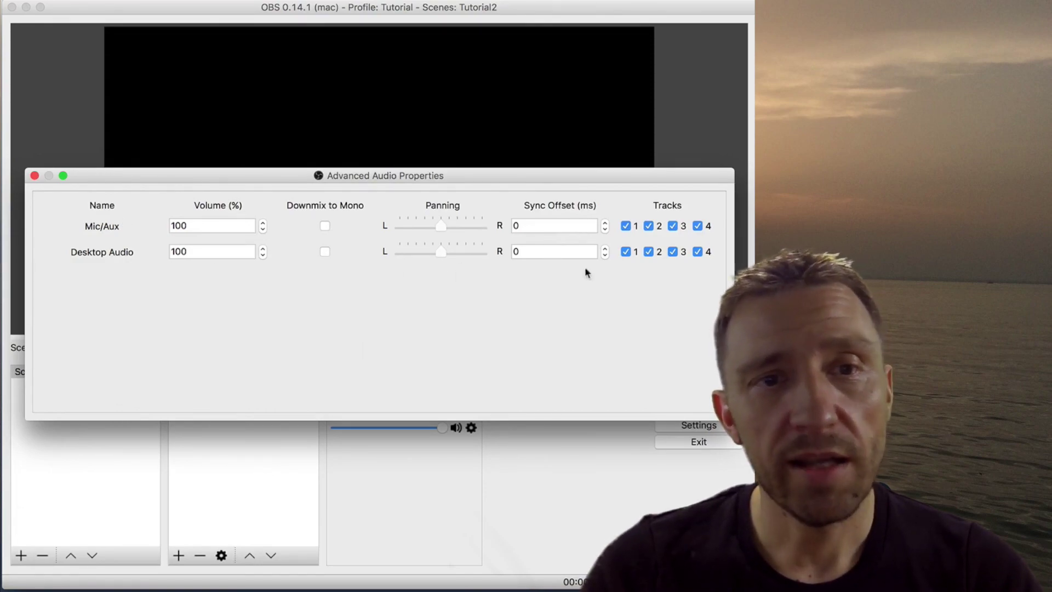
click(34, 175)
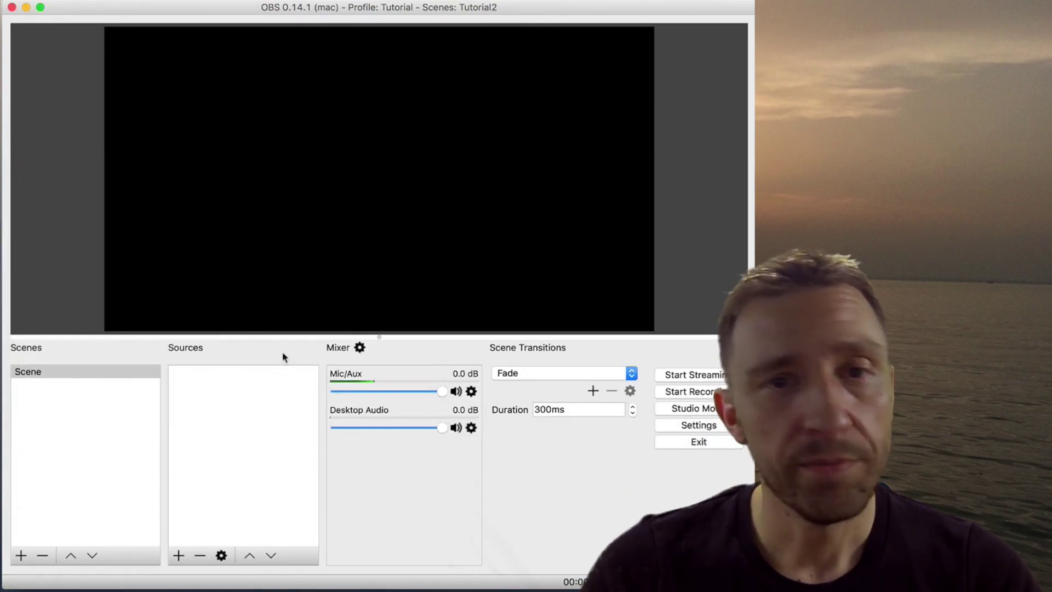
click(471, 391)
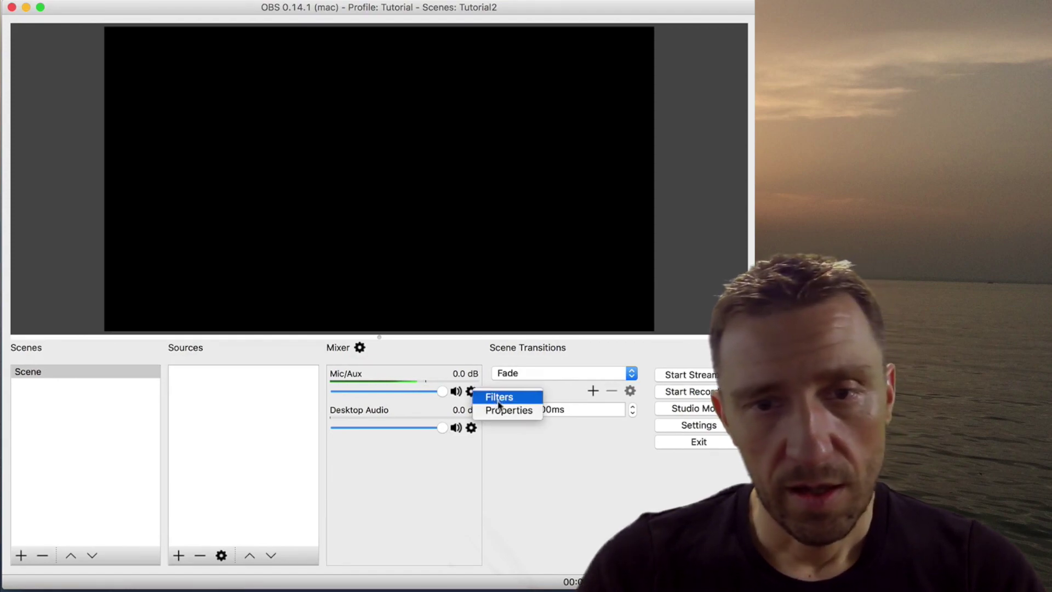
click(471, 427)
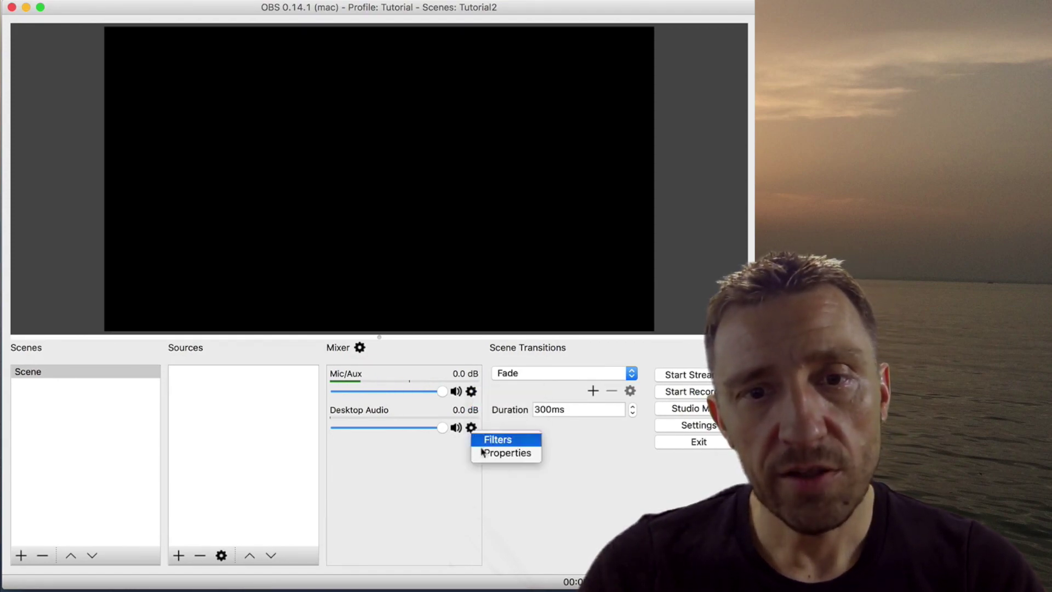
click(597, 518)
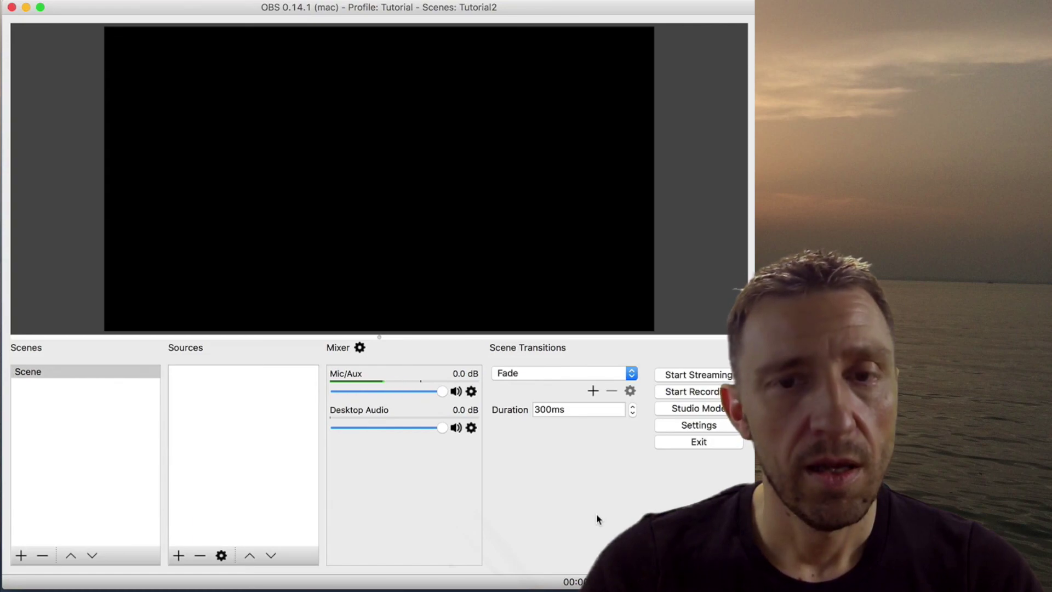
Add a new scene named Starting Screen
click(43, 374)
click(21, 555)
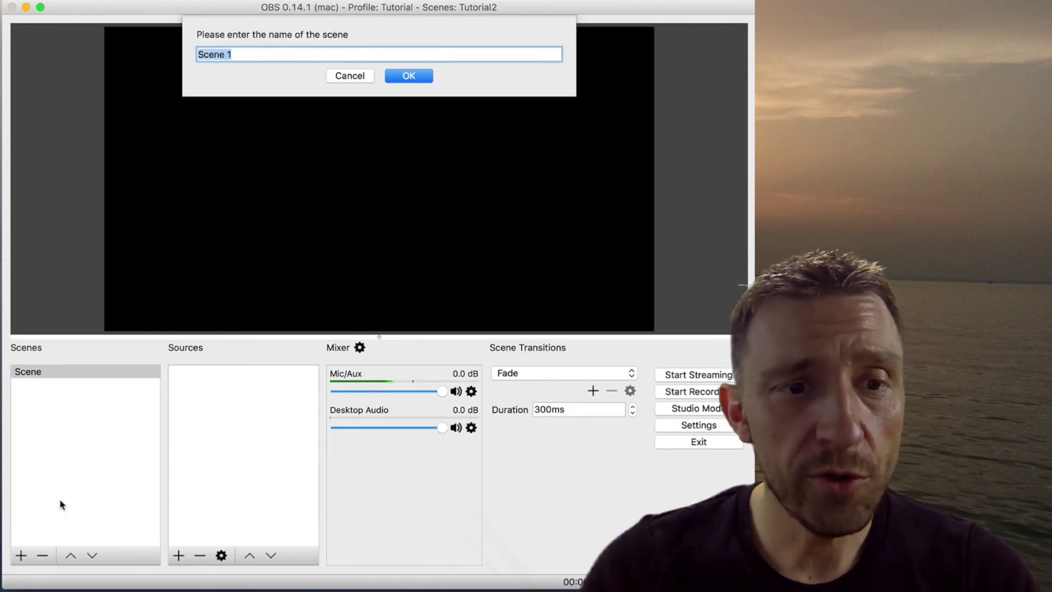
text(Startin)
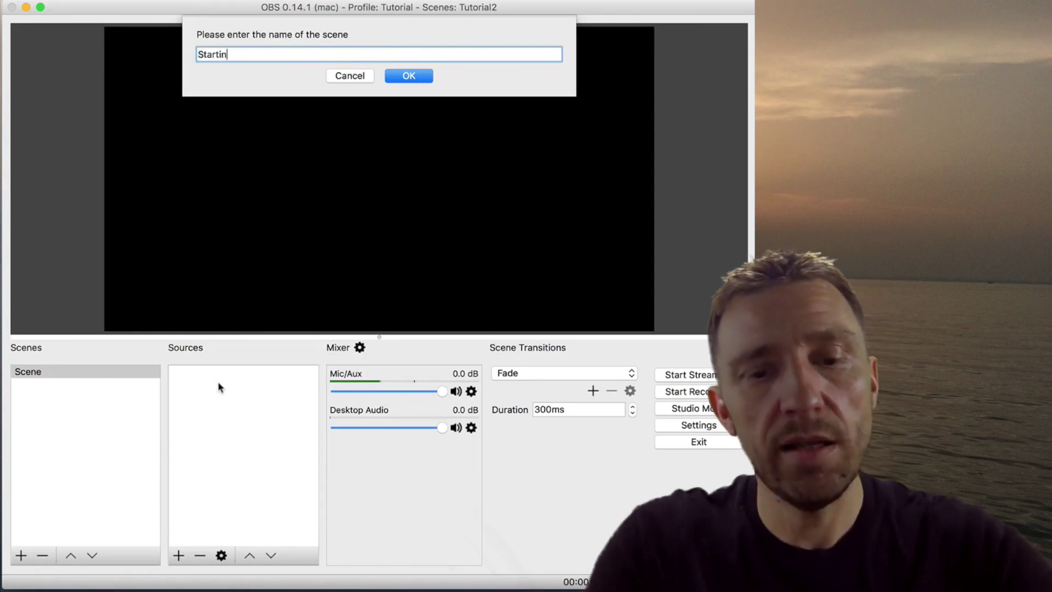
text(g Screen)
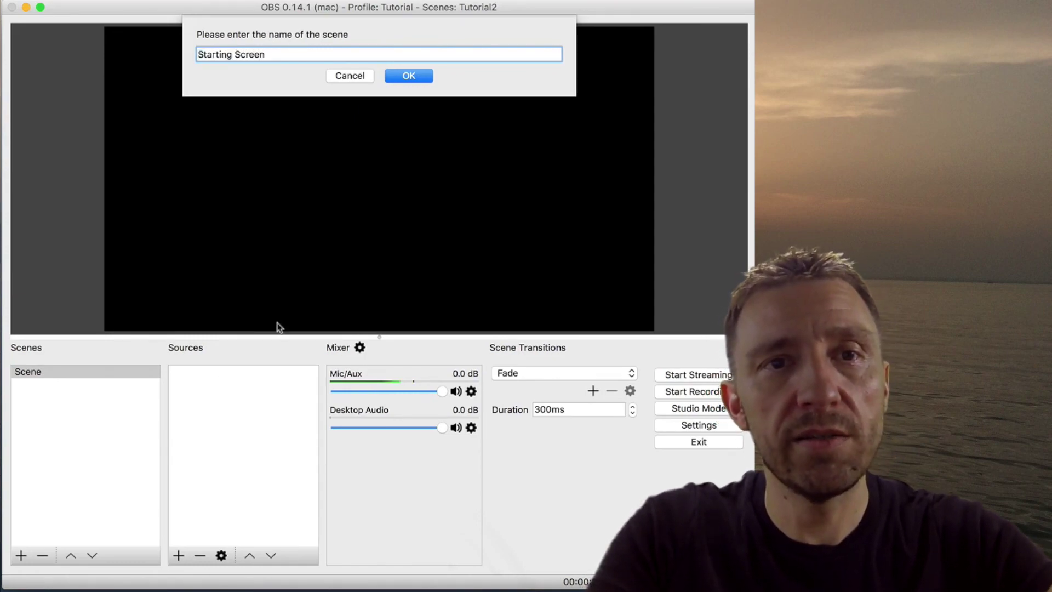
key(Return)
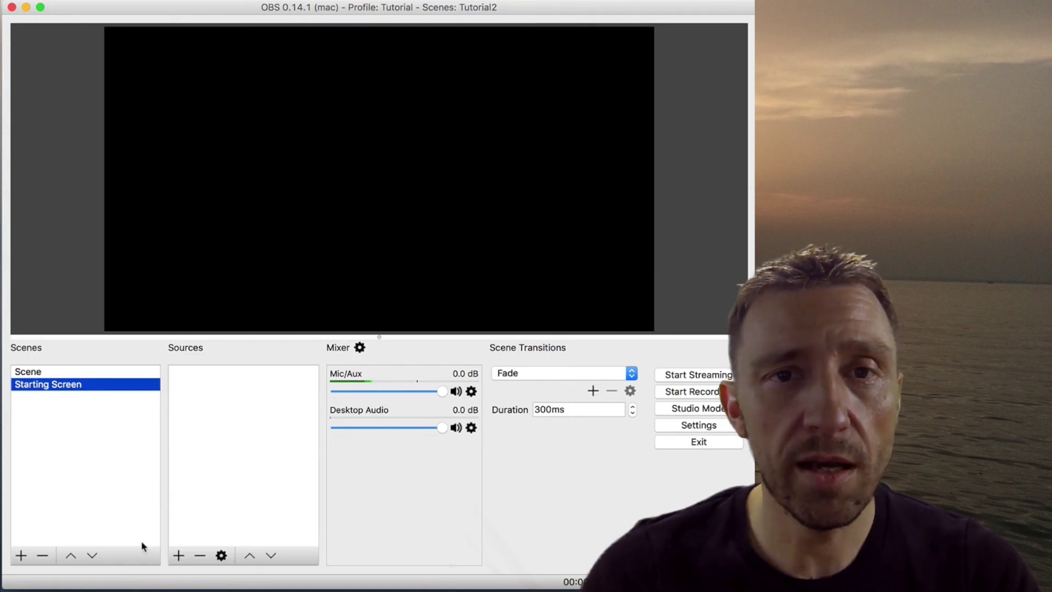
Add a Text (FreeType 2) source named Sample to the Starting Screen scene, with the text Hello World
click(179, 556)
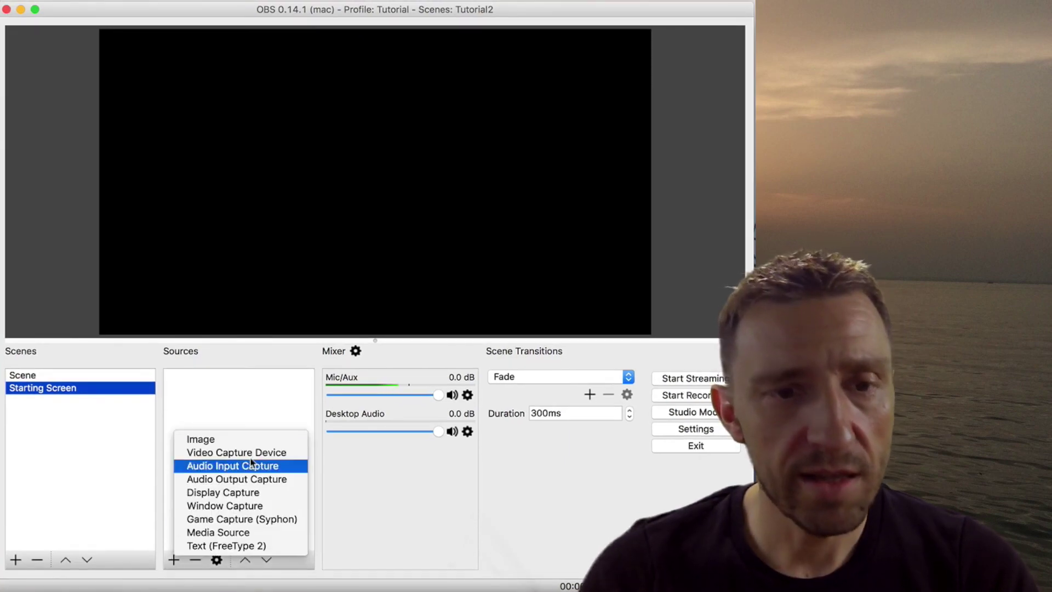
click(262, 545)
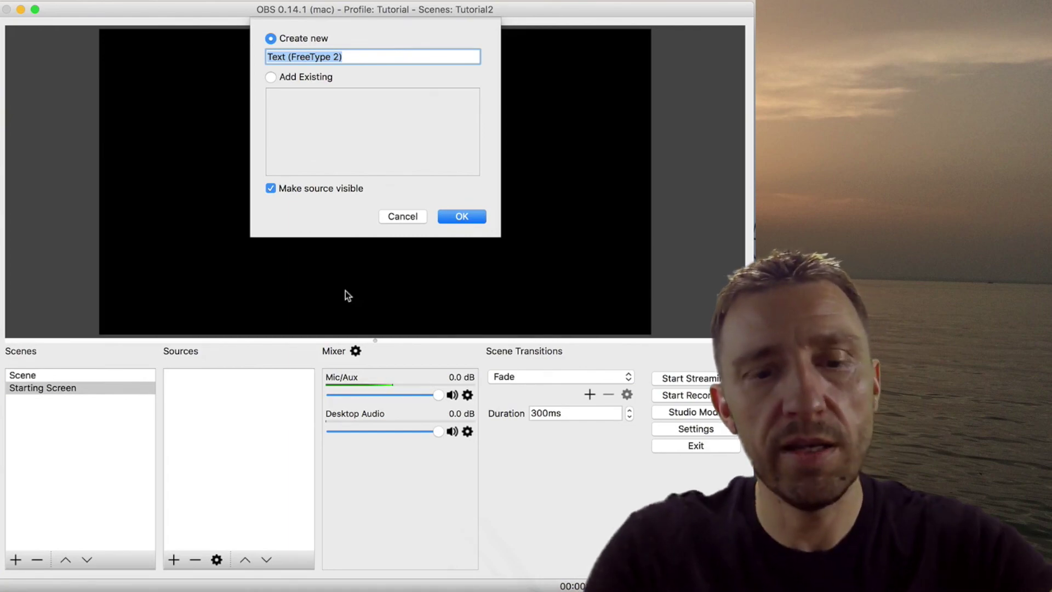
text(Sample)
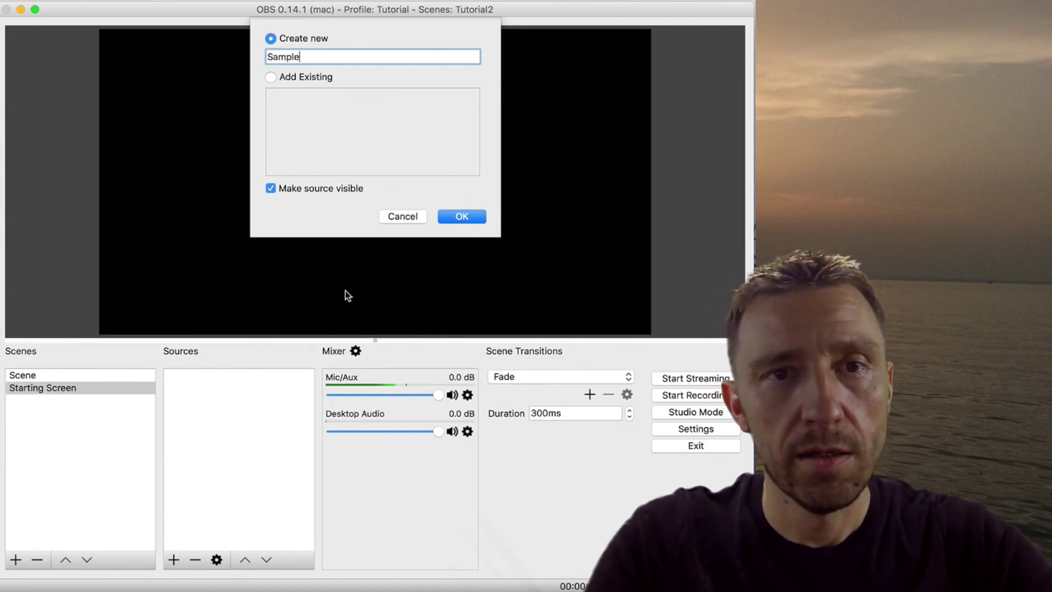
click(461, 216)
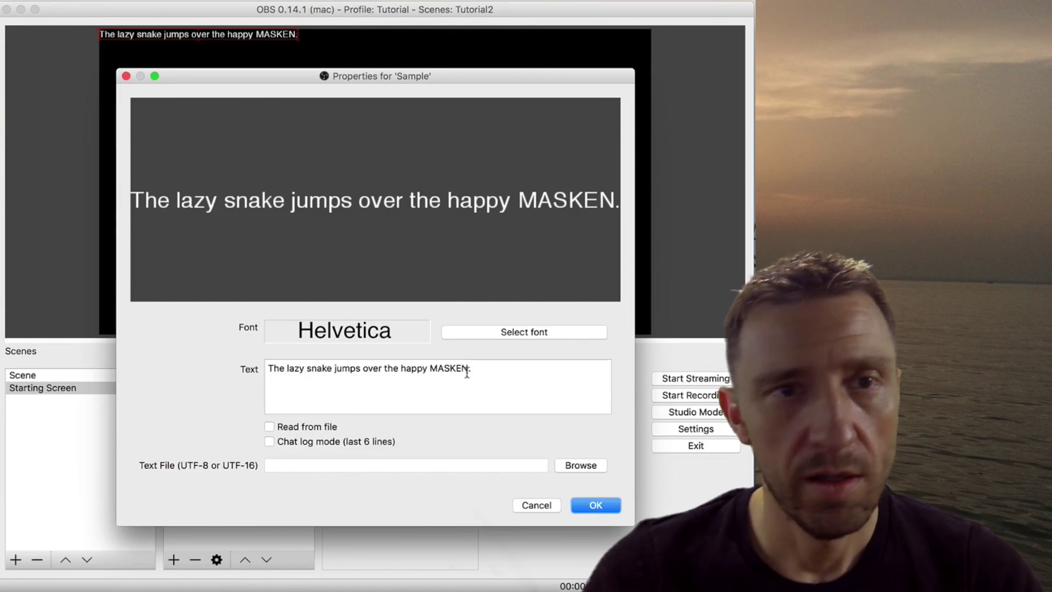
key(super+a)
text(Hell)
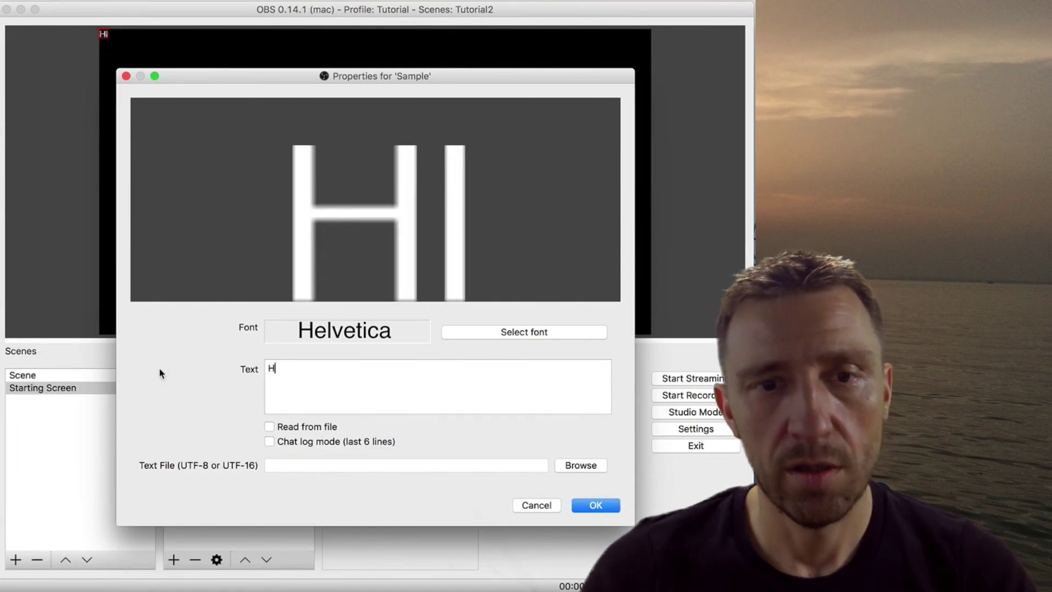
text(o World)
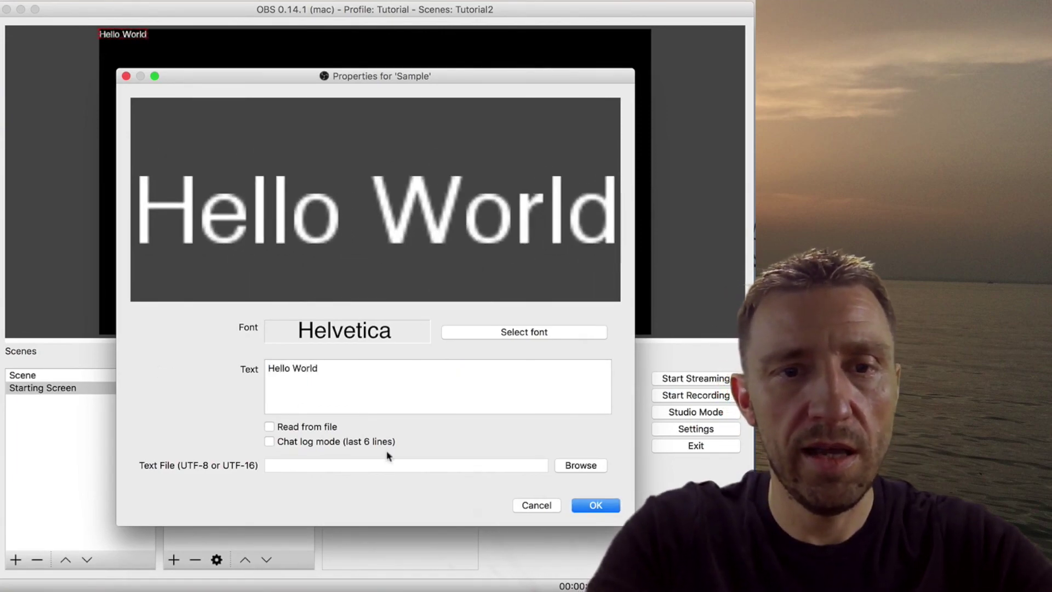
click(597, 504)
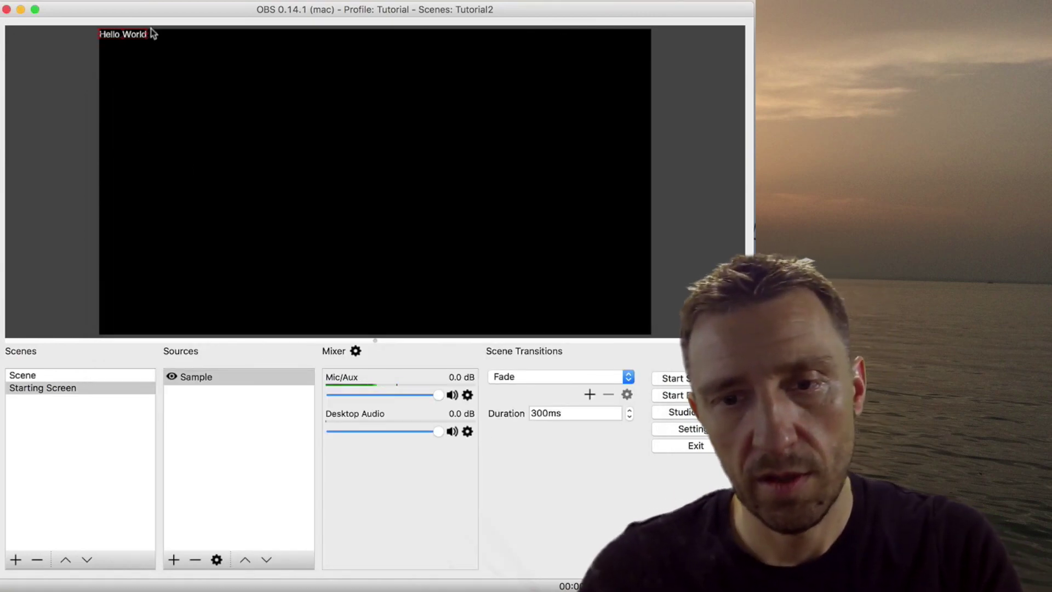
Enlarge the Hello World text across the middle of the canvas and start streaming
drag(149, 39, 412, 201)
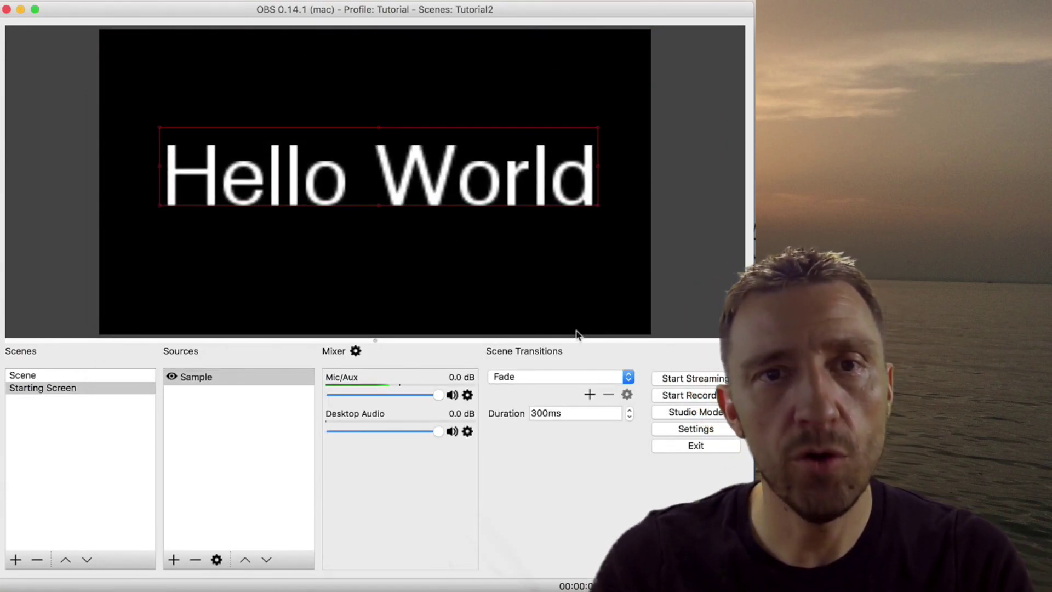
click(690, 378)
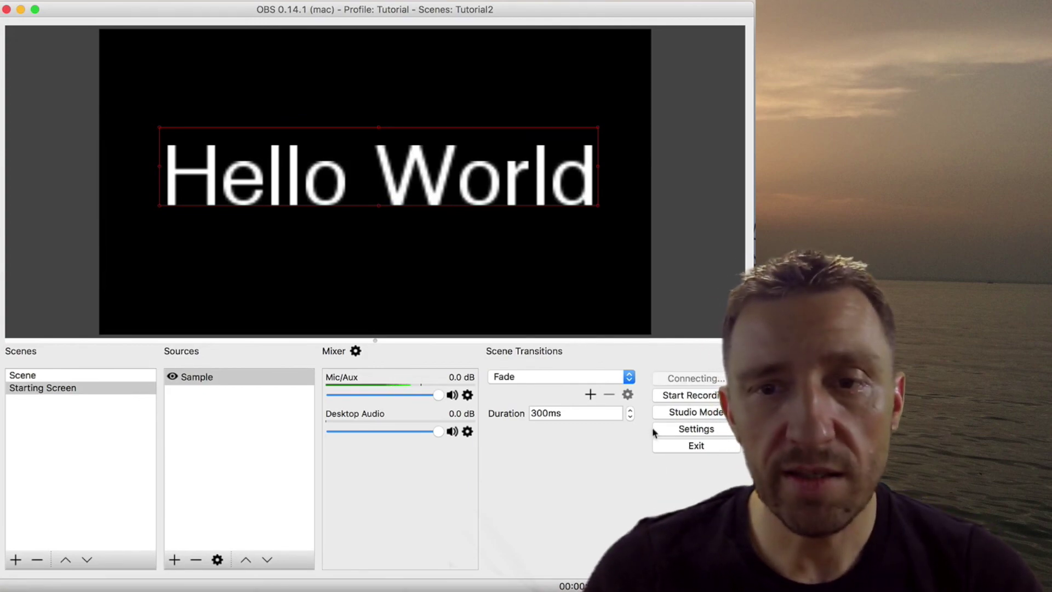